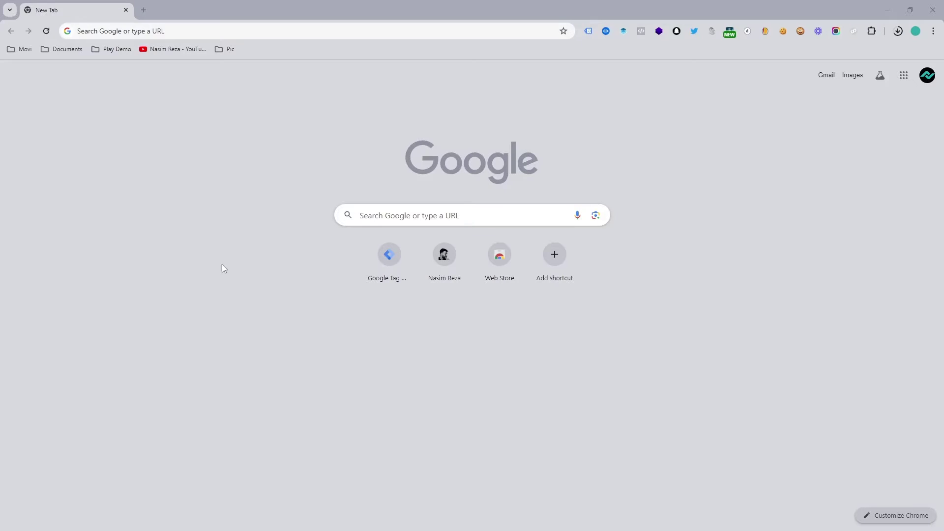
Search Google for 'calendly' and open the calendly.com homepage from the results.
{"action": "left_click", "coordinate": [193, 29]}
{"action": "type", "text": "c"}
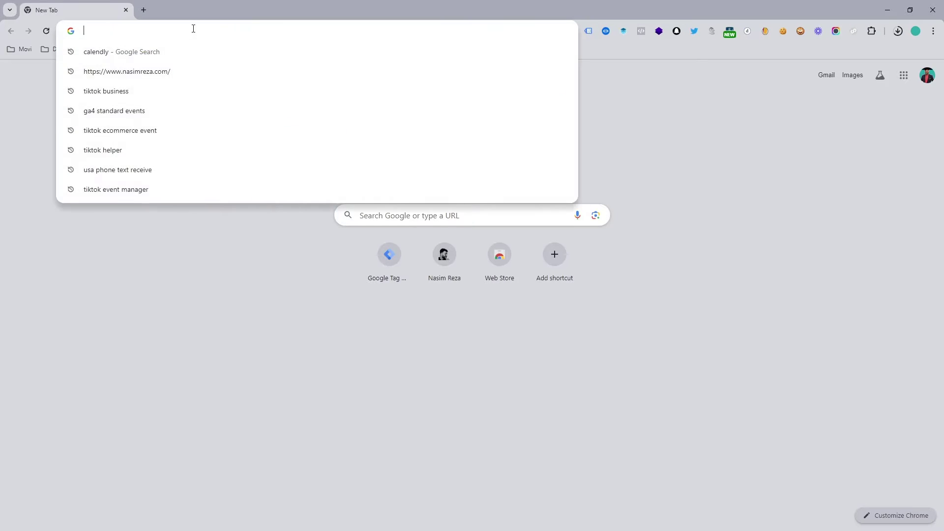
{"action": "key", "text": "Return"}
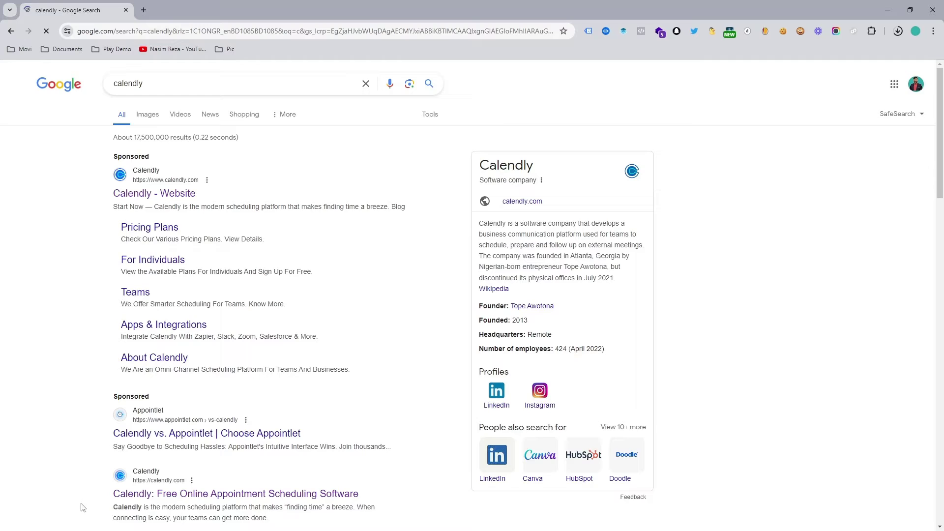
{"action": "scroll", "coordinate": [207, 287], "scroll_direction": "down", "scroll_amount": 6}
{"action": "left_click", "coordinate": [207, 283]}
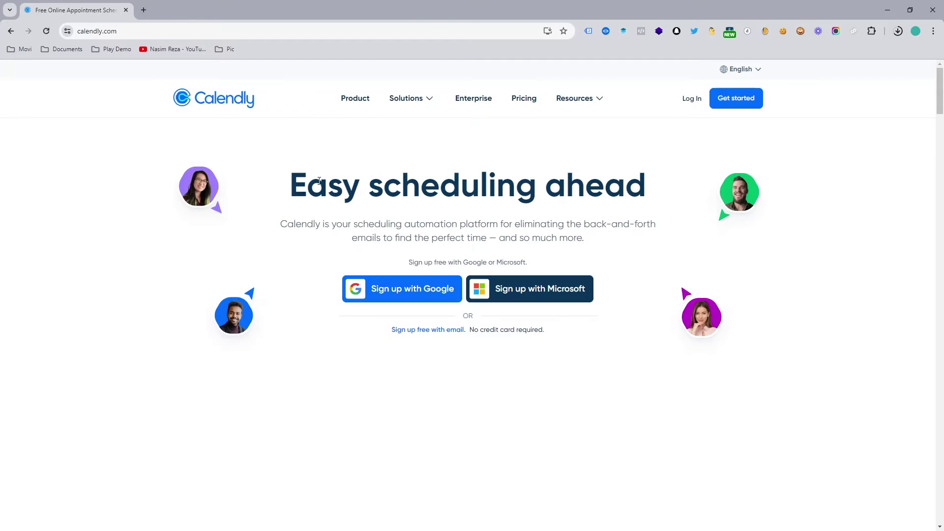
Browse the Calendly homepage, highlighting the 'Easy scheduling ahead' headline and scrolling down.
{"action": "left_click_drag", "start_coordinate": [289, 184], "coordinate": [658, 182]}
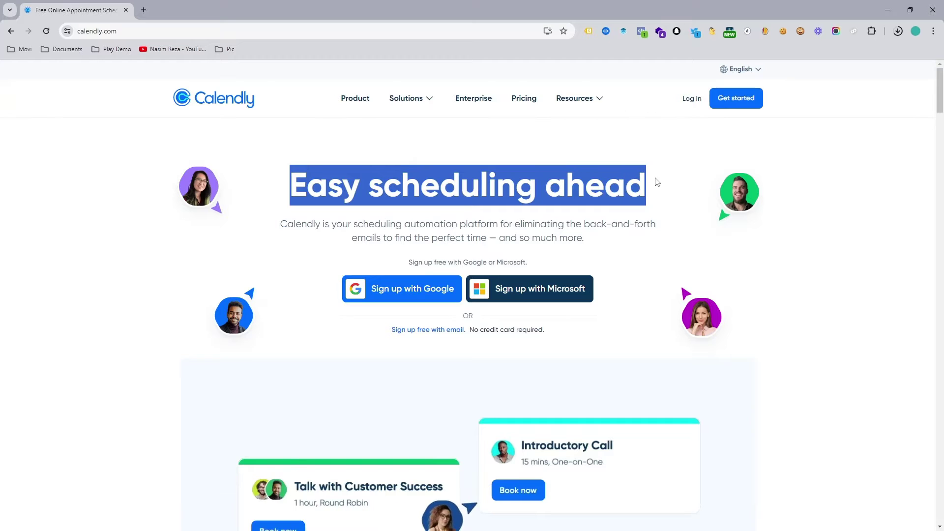
{"action": "scroll", "coordinate": [605, 185], "scroll_direction": "down", "scroll_amount": 7}
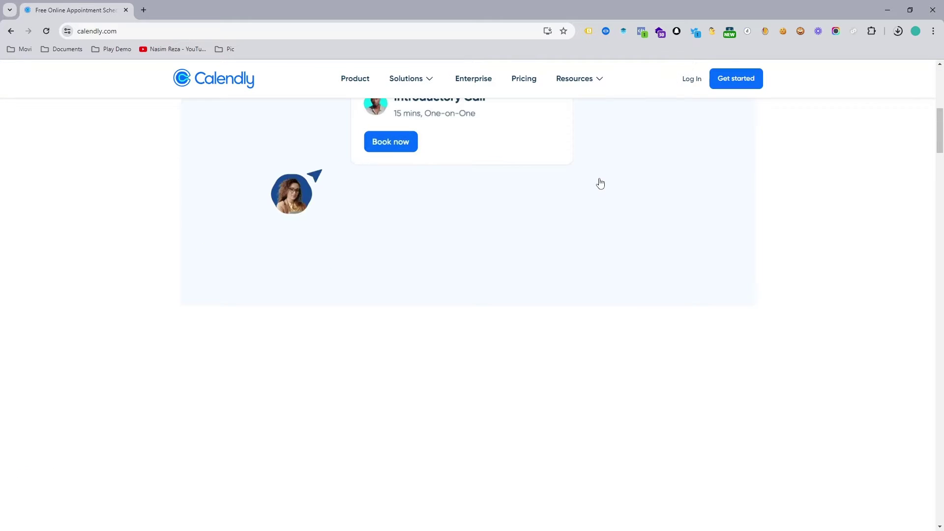
{"action": "scroll", "coordinate": [600, 184], "scroll_direction": "down", "scroll_amount": 4}
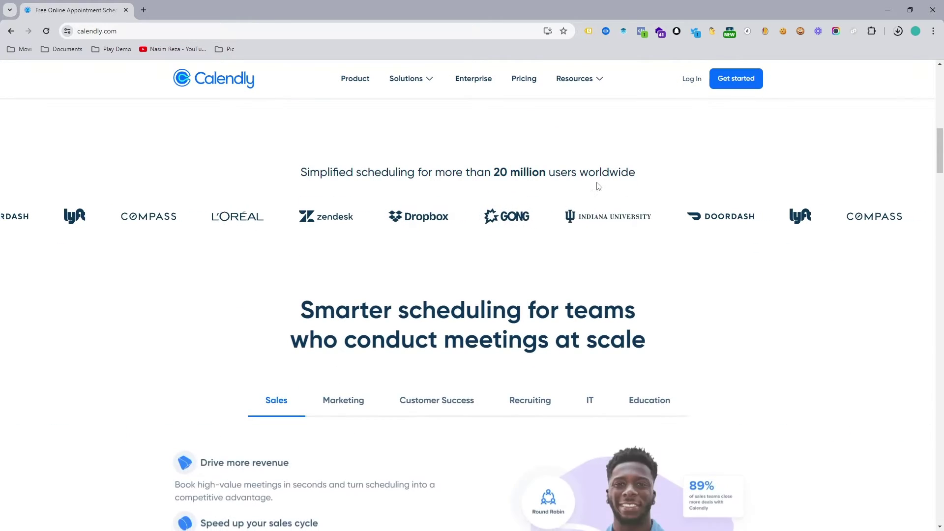
{"action": "scroll", "coordinate": [598, 186], "scroll_direction": "down", "scroll_amount": 4}
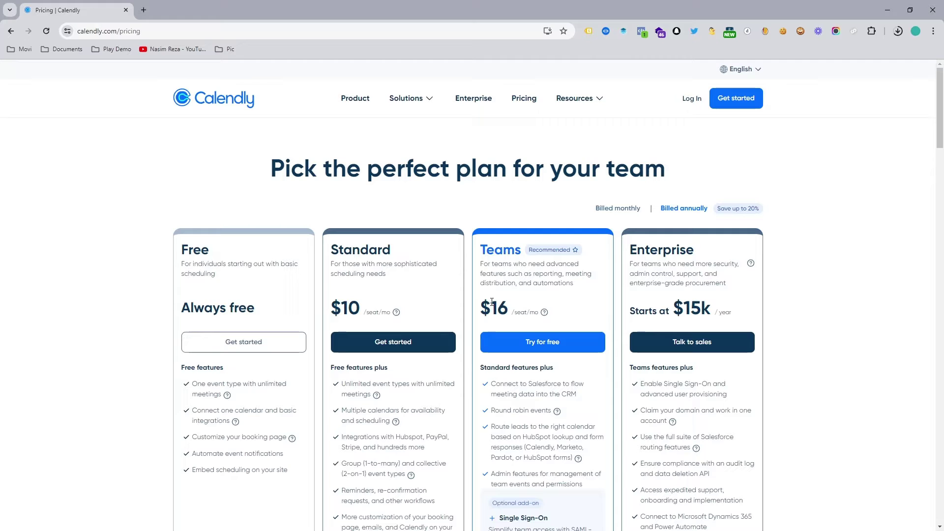
{"action": "scroll", "coordinate": [182, 314], "scroll_direction": "down", "scroll_amount": 4}
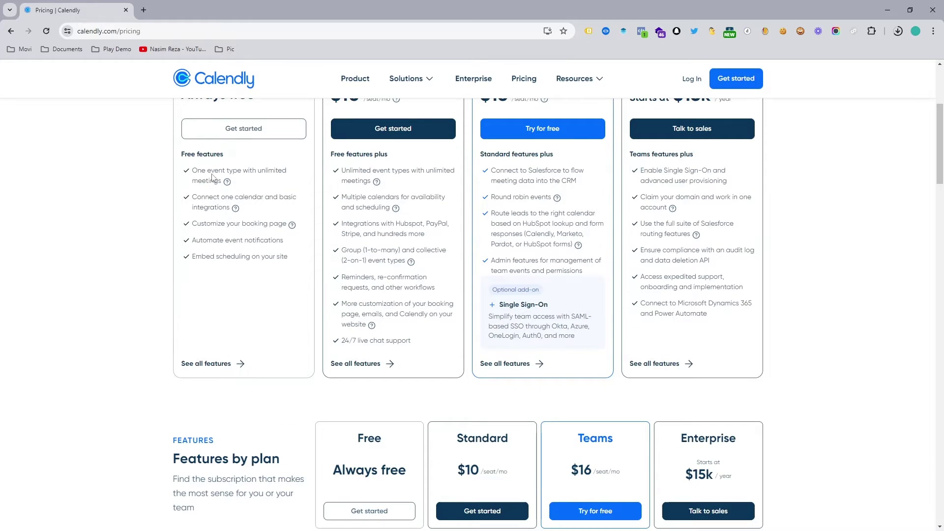
{"action": "scroll", "coordinate": [226, 176], "scroll_direction": "up", "scroll_amount": 4}
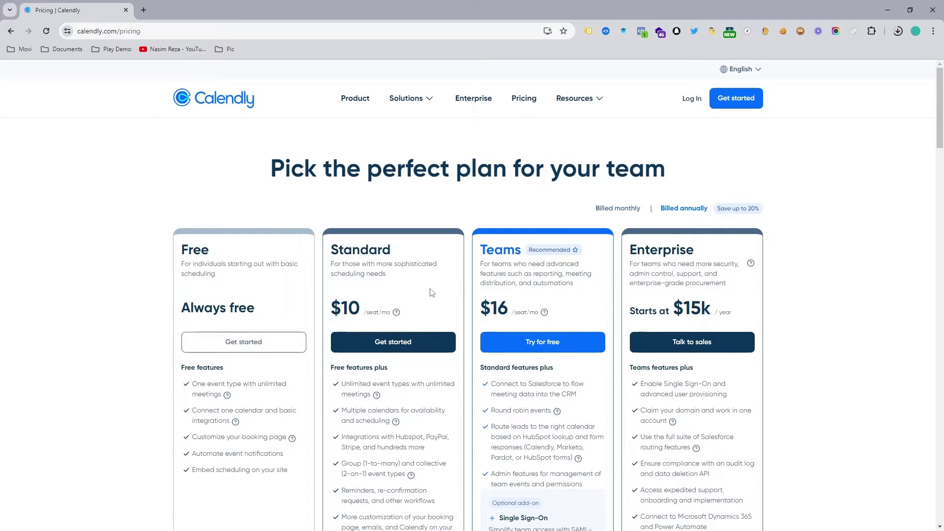
{"action": "scroll", "coordinate": [396, 304], "scroll_direction": "down", "scroll_amount": 8}
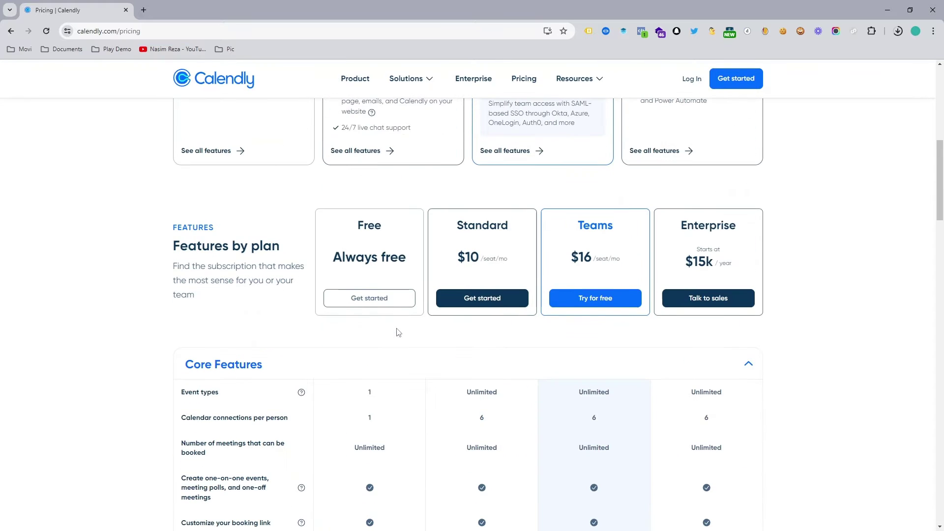
{"action": "scroll", "coordinate": [393, 326], "scroll_direction": "down", "scroll_amount": 5}
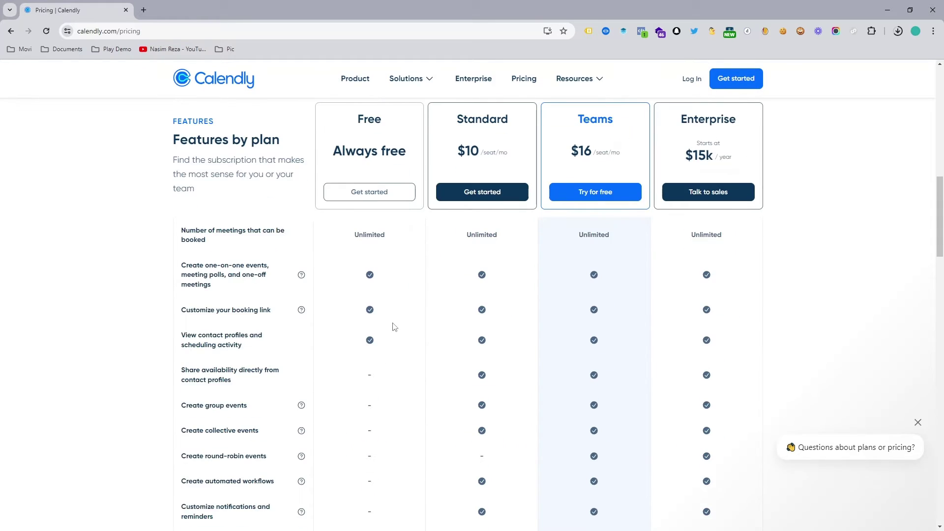
{"action": "scroll", "coordinate": [413, 333], "scroll_direction": "down", "scroll_amount": 10}
{"action": "left_click_drag", "start_coordinate": [940, 348], "coordinate": [941, 112]}
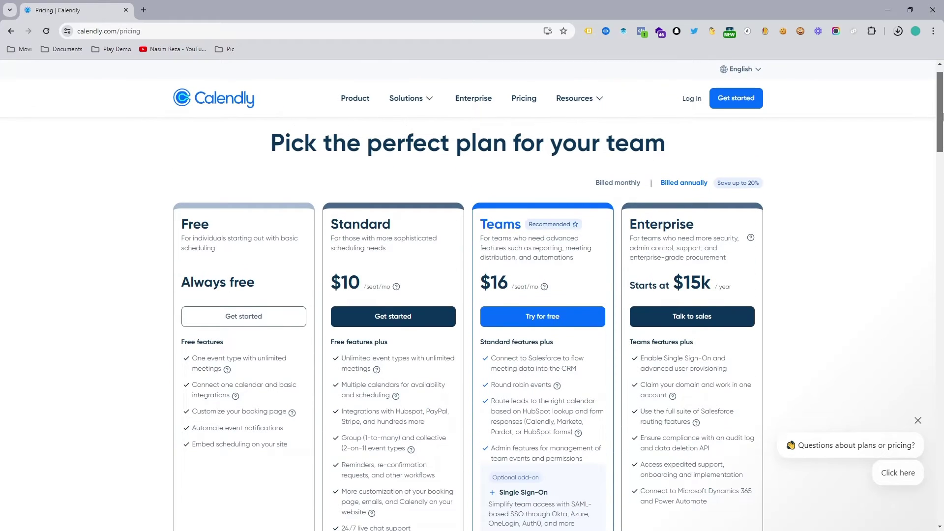
Sign up for Calendly's Free plan with a Google account and allow calendar access.
{"action": "left_click", "coordinate": [277, 318]}
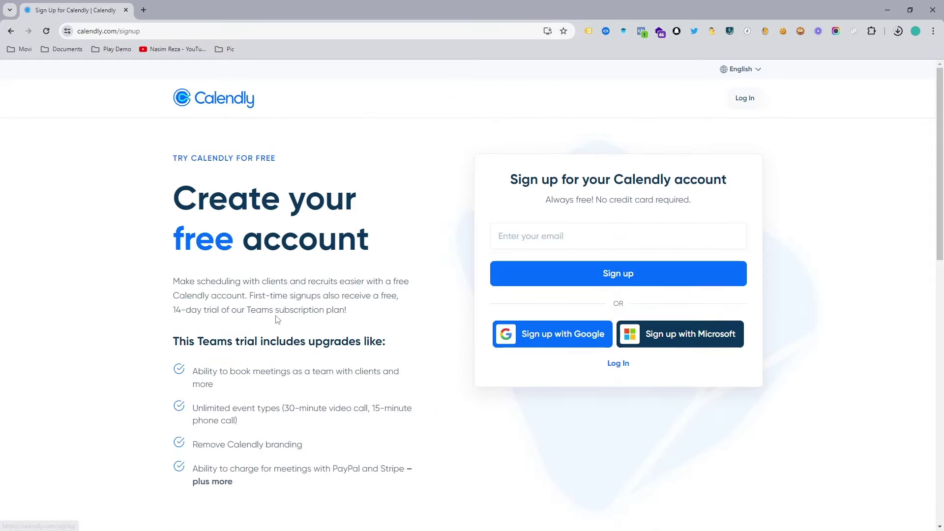
{"action": "left_click", "coordinate": [585, 335]}
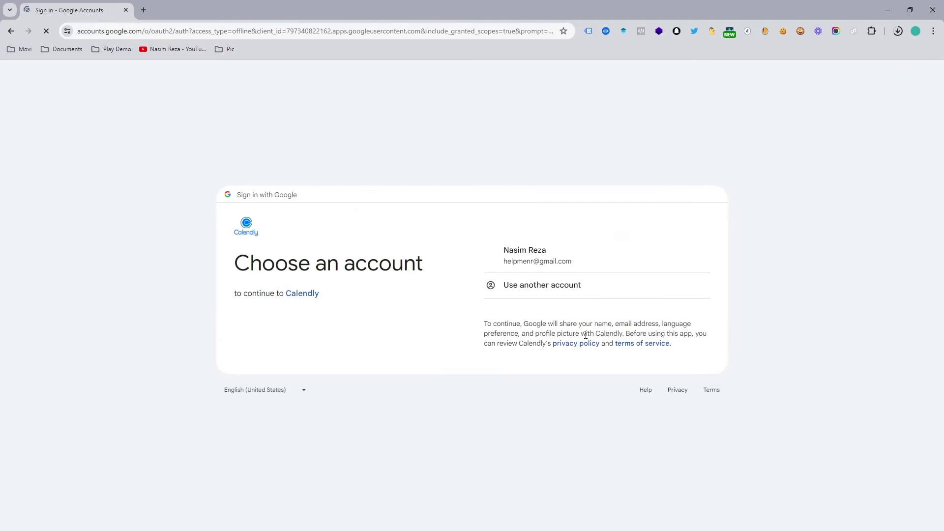
{"action": "left_click", "coordinate": [541, 286]}
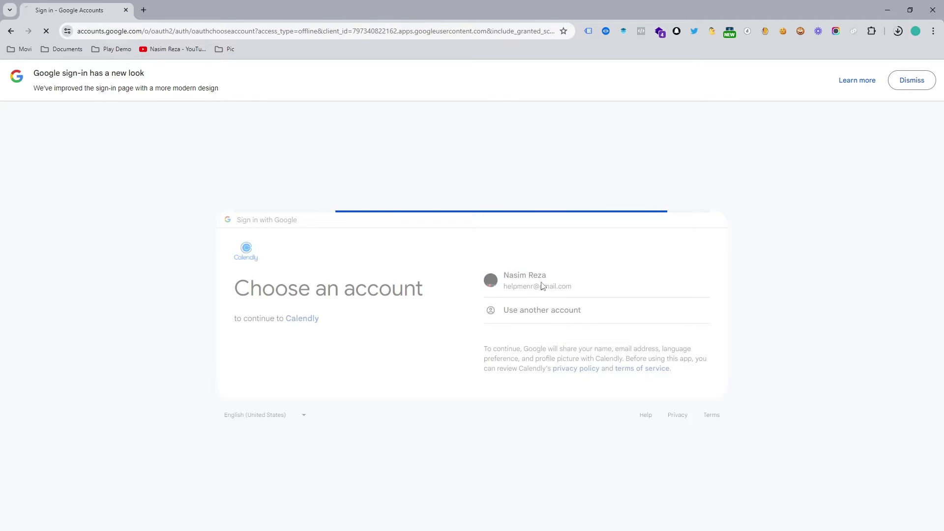
{"action": "left_click", "coordinate": [536, 373]}
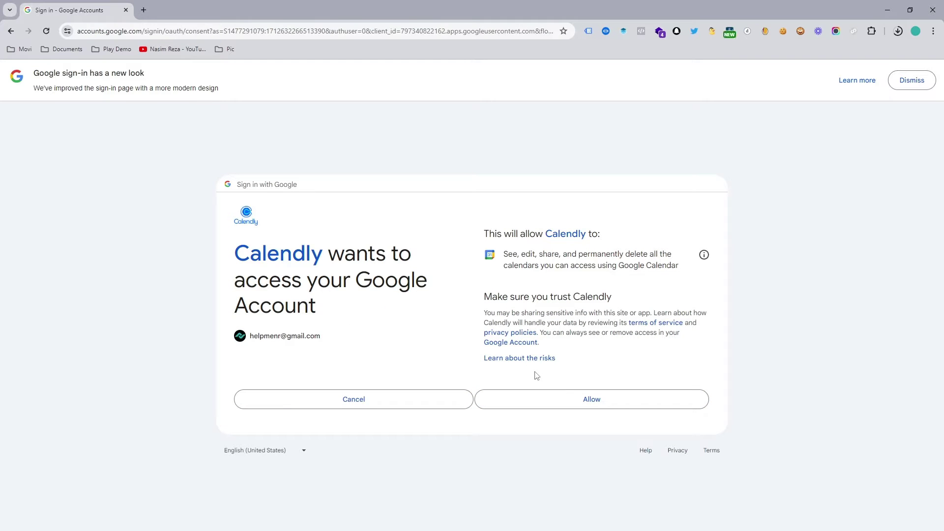
{"action": "left_click", "coordinate": [594, 408]}
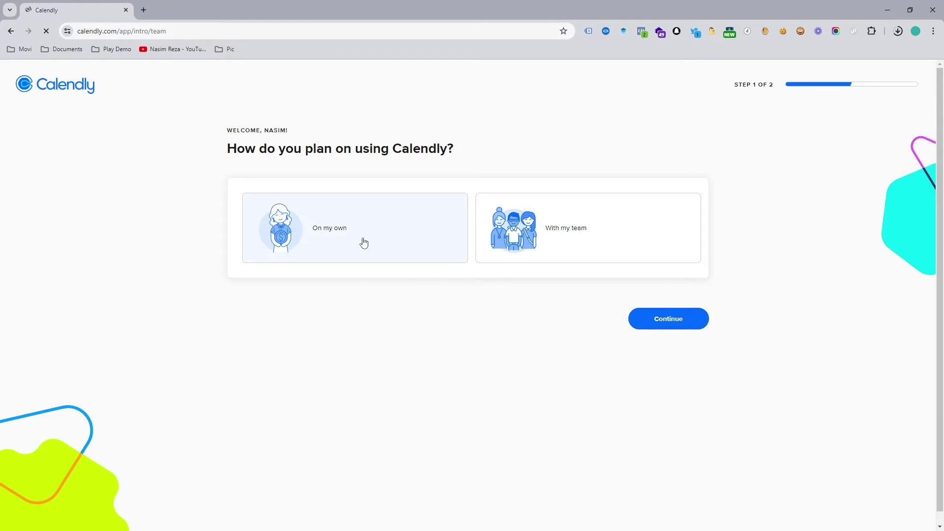
Answer the onboarding questions with 'On my own' and 'Consulting'.
{"action": "left_click", "coordinate": [344, 242]}
{"action": "left_click", "coordinate": [662, 320]}
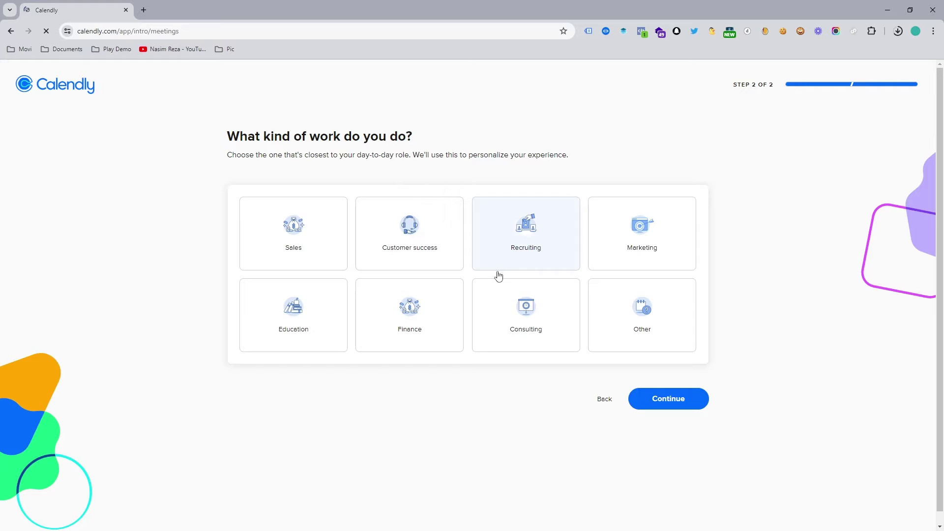
{"action": "left_click", "coordinate": [519, 328]}
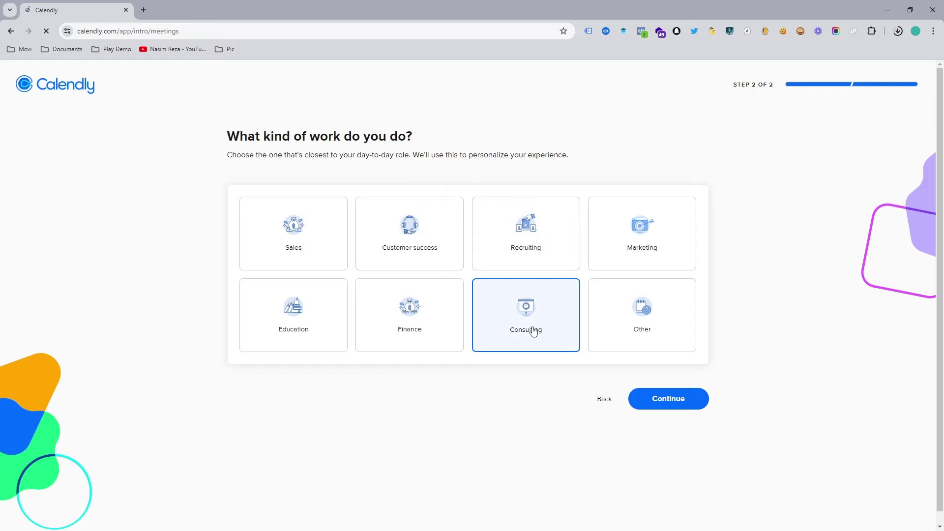
{"action": "left_click", "coordinate": [646, 404]}
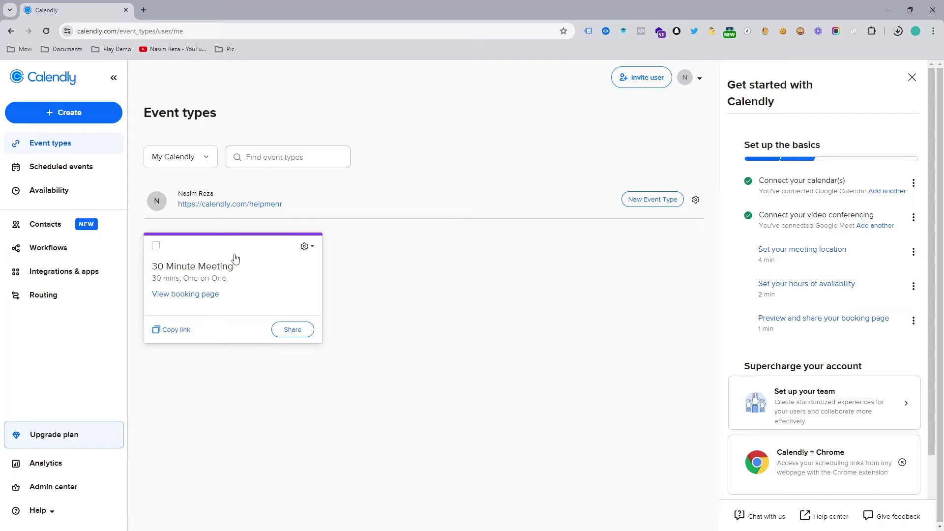
Open the 30 Minute Meeting booking page in a new tab, then return to Event types.
{"action": "left_click", "coordinate": [187, 294]}
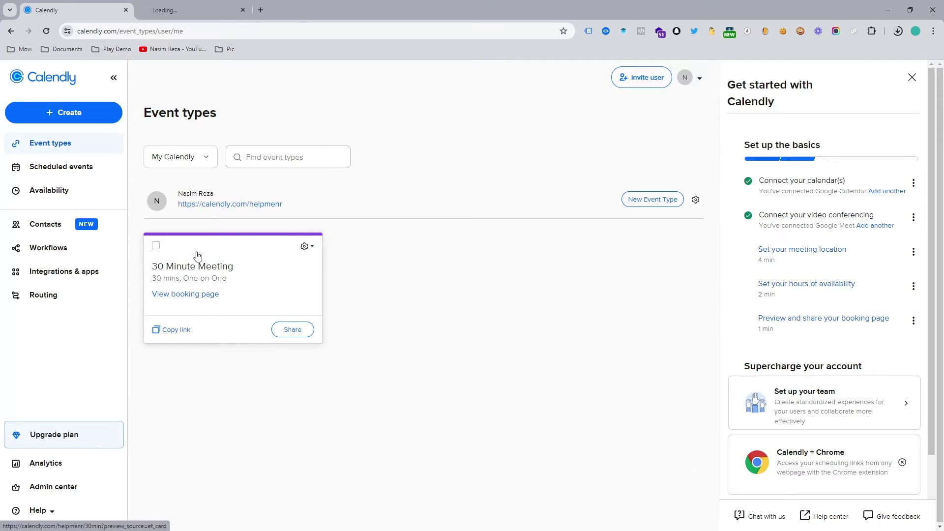
{"action": "left_click", "coordinate": [187, 8]}
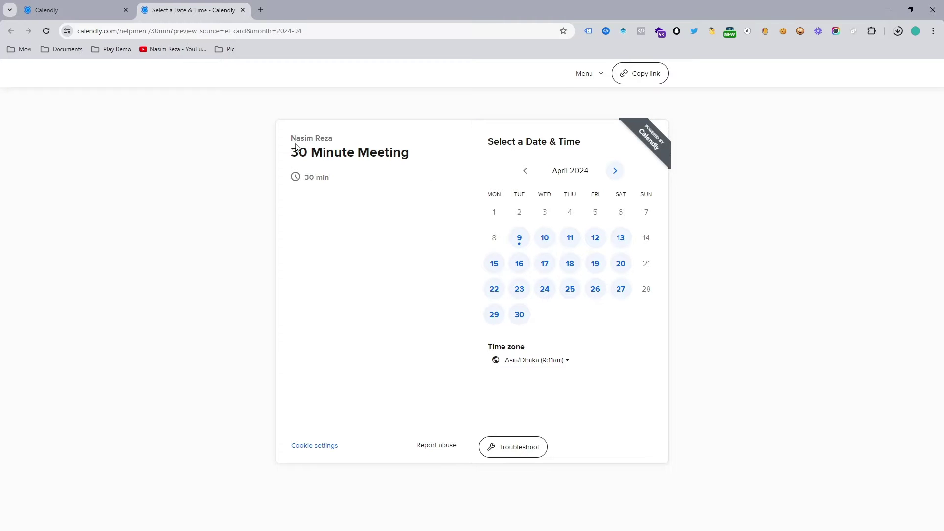
{"action": "left_click_drag", "start_coordinate": [298, 139], "coordinate": [338, 147]}
{"action": "left_click", "coordinate": [420, 217]}
{"action": "left_click", "coordinate": [132, 4]}
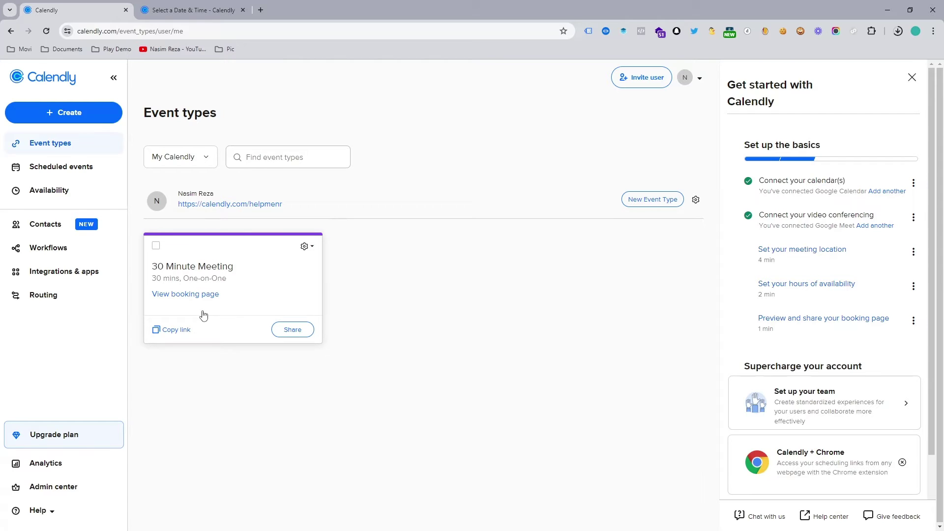
Copy the 30 Minute Meeting booking link from its event card.
{"action": "left_click", "coordinate": [301, 330]}
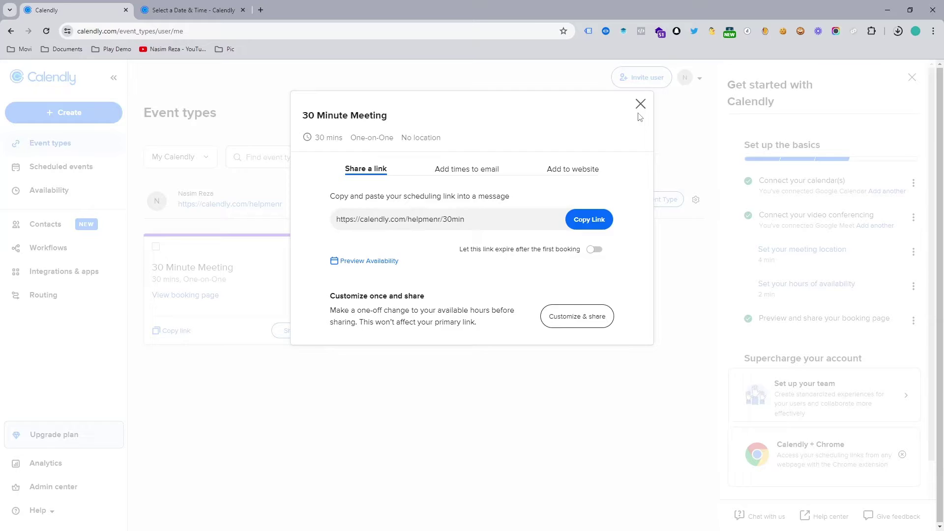
{"action": "left_click", "coordinate": [640, 103]}
{"action": "left_click", "coordinate": [176, 330]}
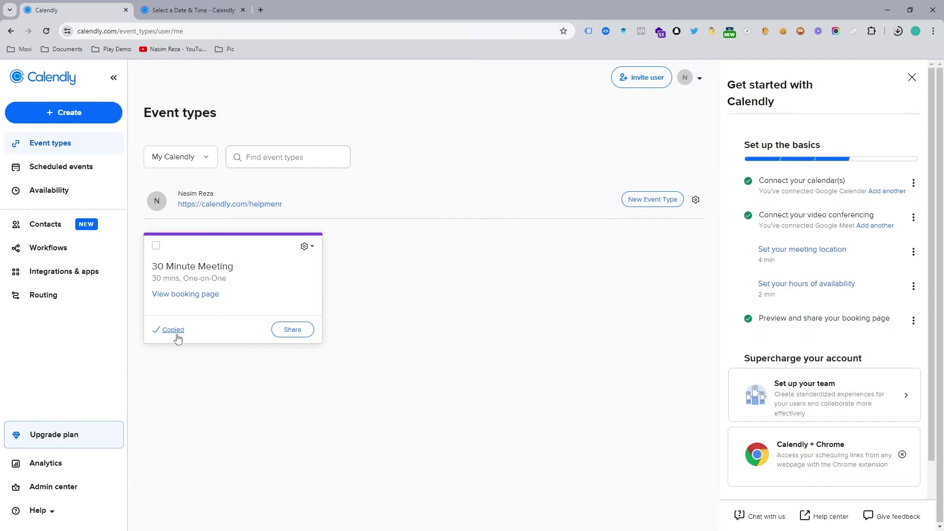
Paste the booking link into a new tab, then reopen the 30 Minute Meeting share options.
{"action": "left_click", "coordinate": [258, 8]}
{"action": "right_click", "coordinate": [247, 31]}
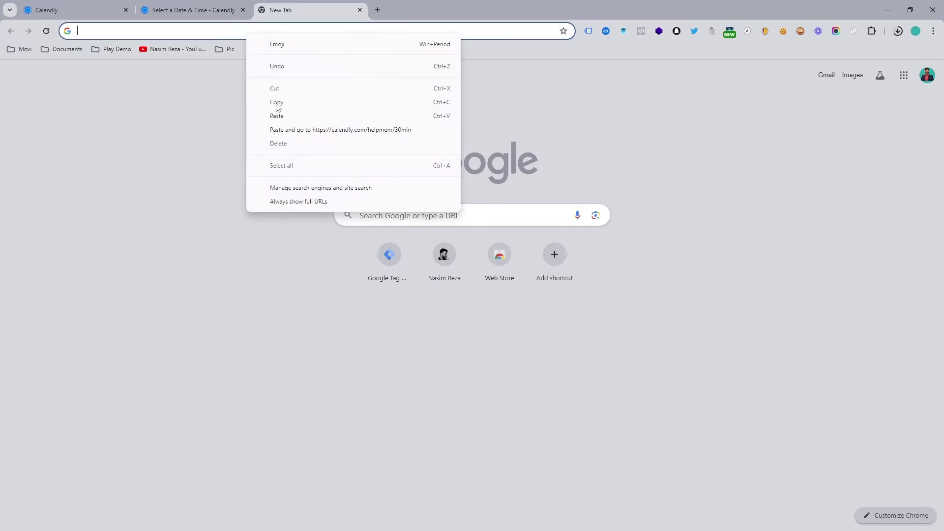
{"action": "left_click", "coordinate": [269, 111]}
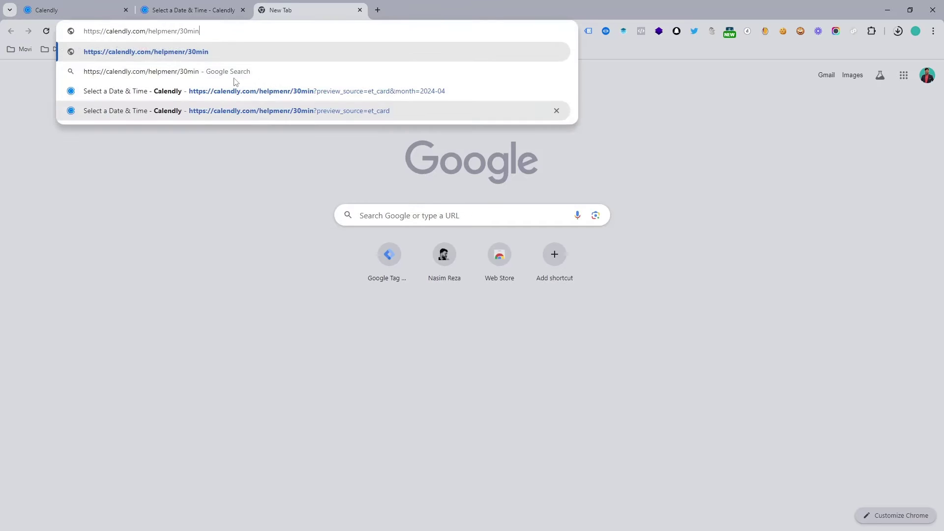
{"action": "left_click", "coordinate": [102, 8]}
{"action": "left_click", "coordinate": [283, 333]}
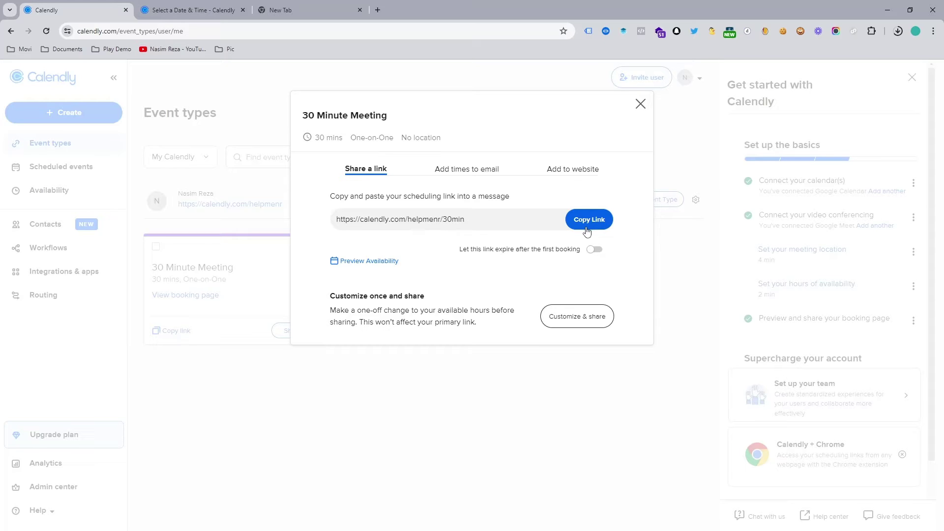
Check the email sharing option, then pick Inline Embed under Add to website.
{"action": "left_click", "coordinate": [479, 169]}
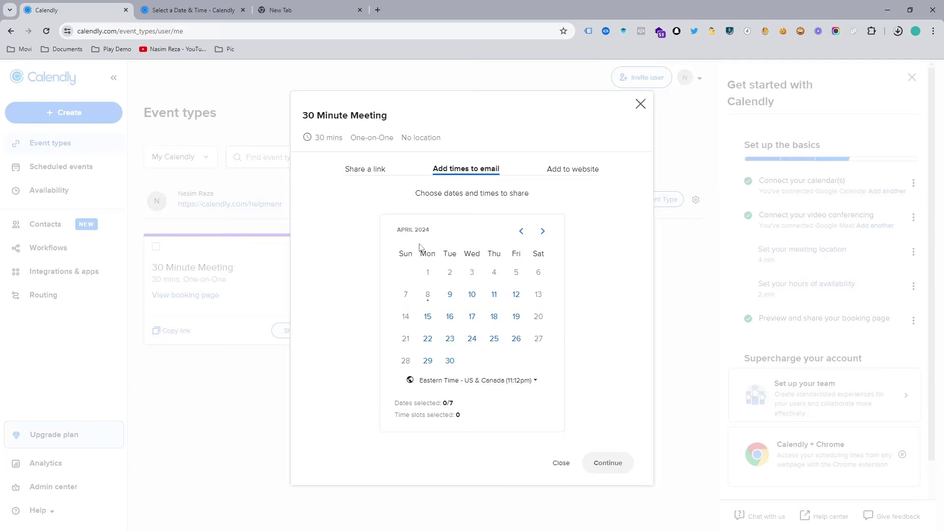
{"action": "left_click", "coordinate": [573, 171]}
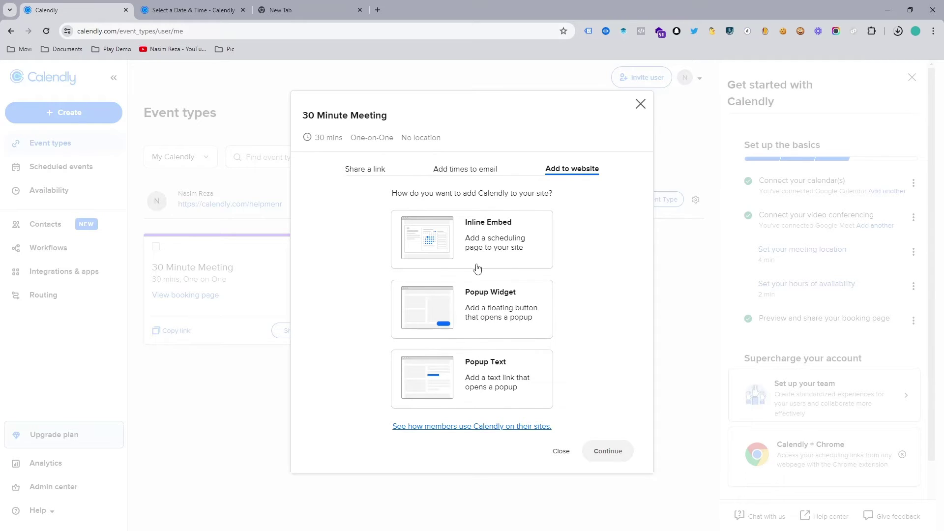
{"action": "left_click", "coordinate": [472, 239]}
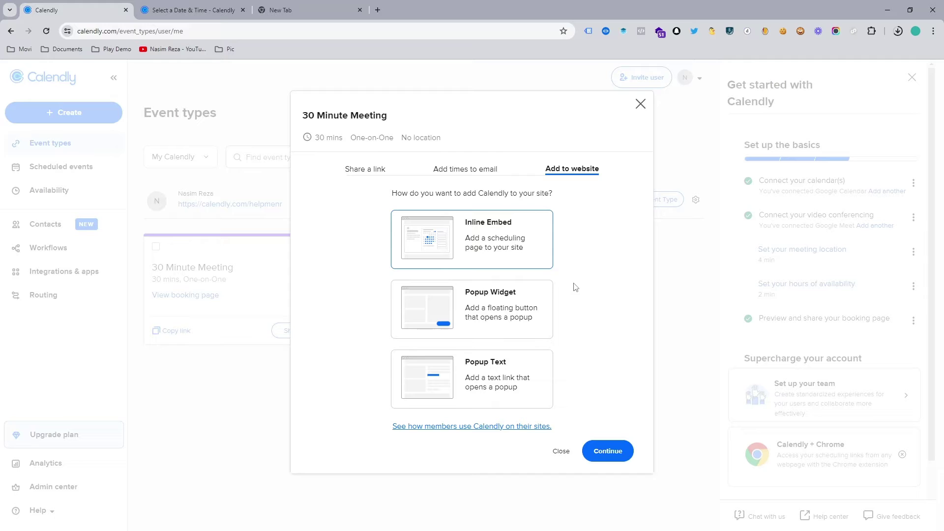
Copy the inline embed code after reviewing its colour options, then open the Play Demo bookmarks.
{"action": "left_click", "coordinate": [613, 448]}
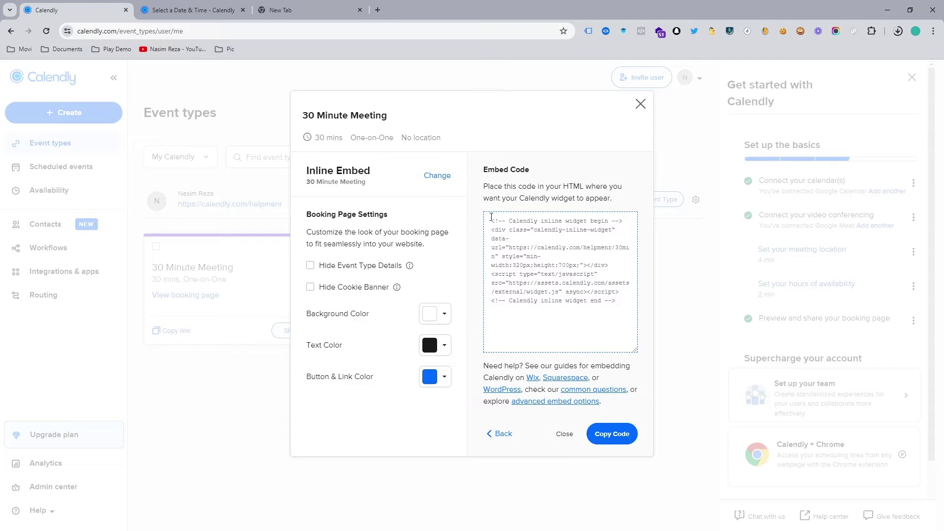
{"action": "left_click", "coordinate": [609, 436]}
{"action": "left_click", "coordinate": [441, 379]}
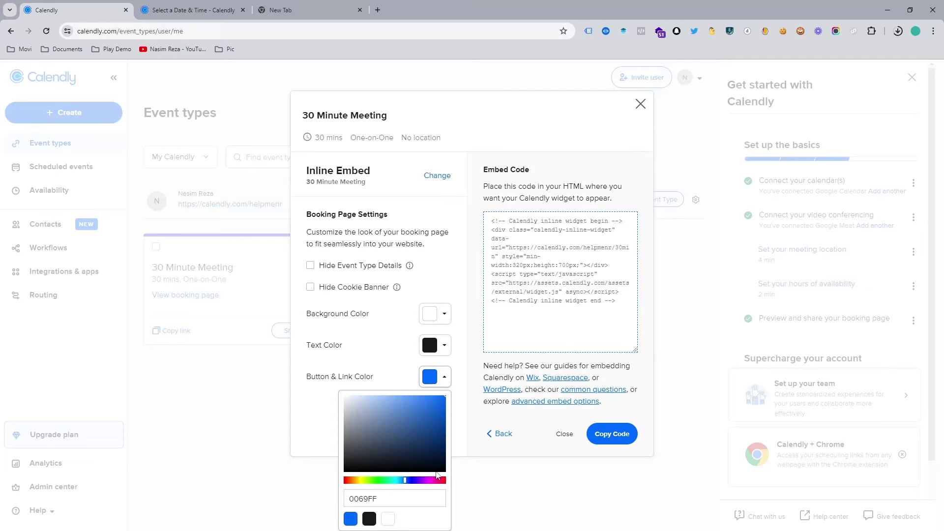
{"action": "left_click", "coordinate": [446, 345]}
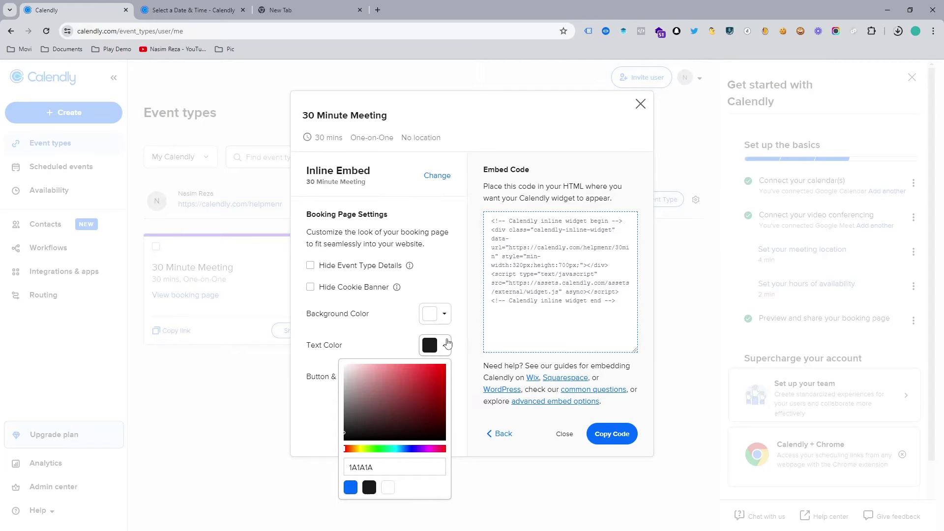
{"action": "left_click", "coordinate": [447, 315]}
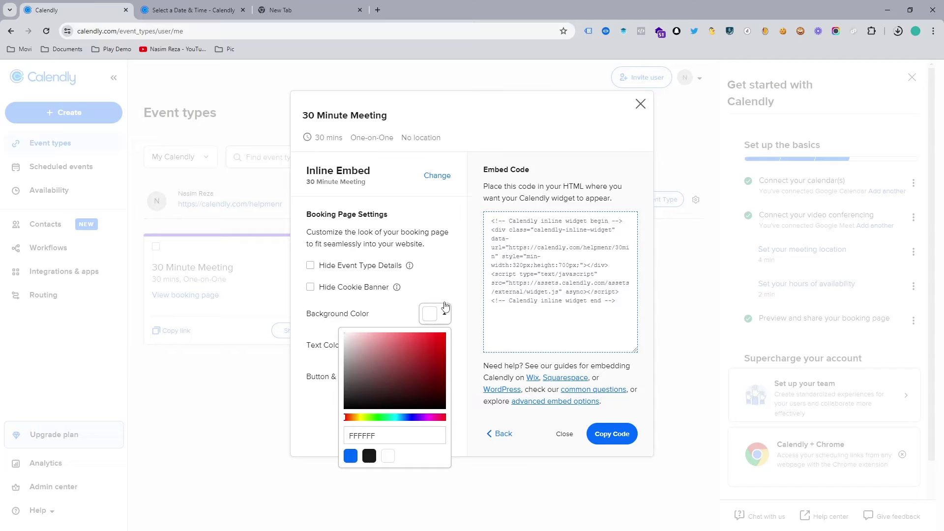
{"action": "left_click", "coordinate": [444, 286]}
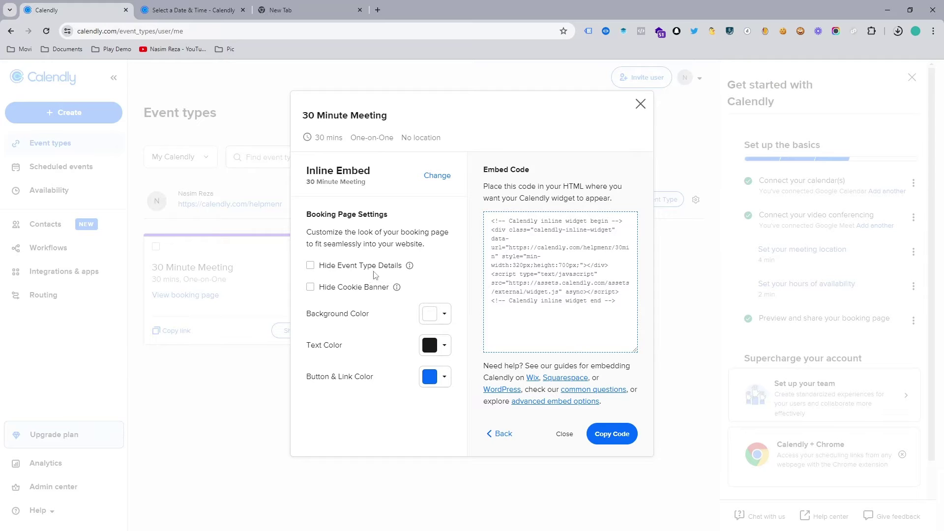
{"action": "left_click", "coordinate": [609, 427]}
{"action": "left_click", "coordinate": [125, 51]}
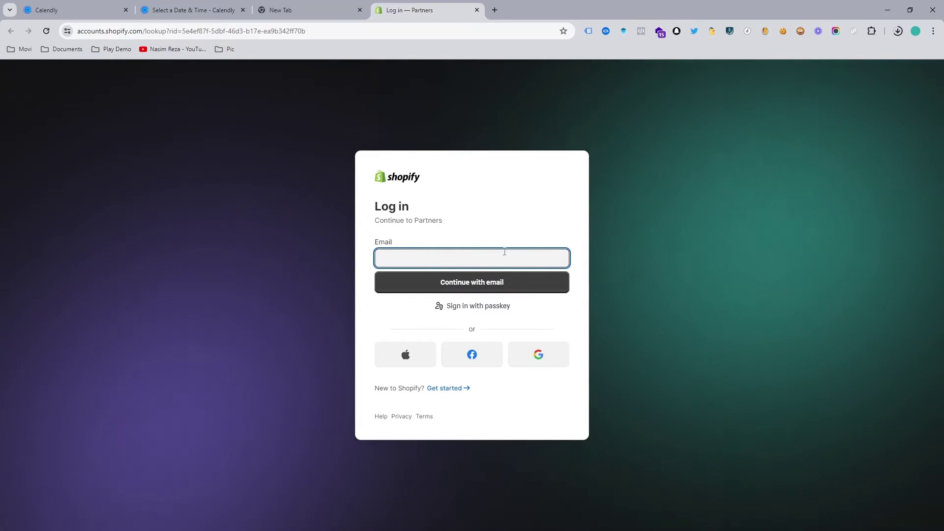
Open the Themes admin bookmark in a new tab and log in with Google plus the authenticator code.
{"action": "left_click", "coordinate": [514, 226]}
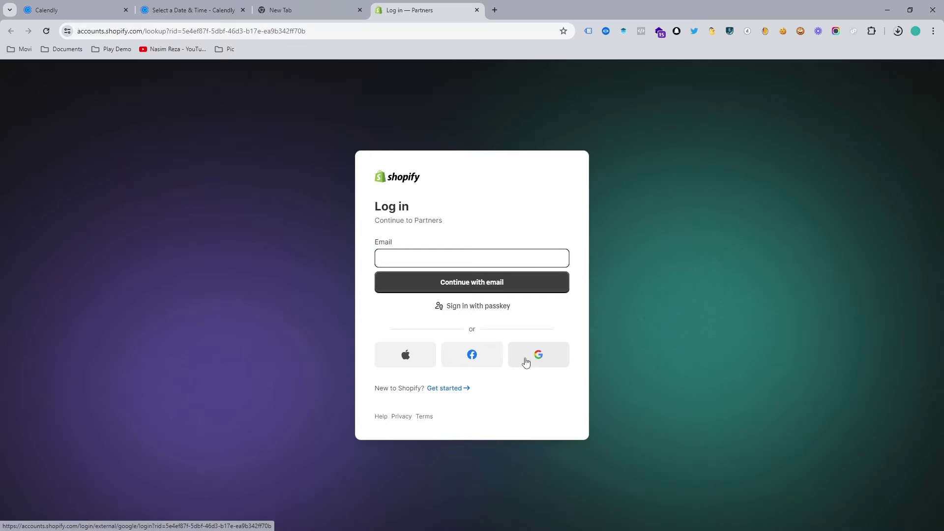
{"action": "left_click", "coordinate": [95, 51]}
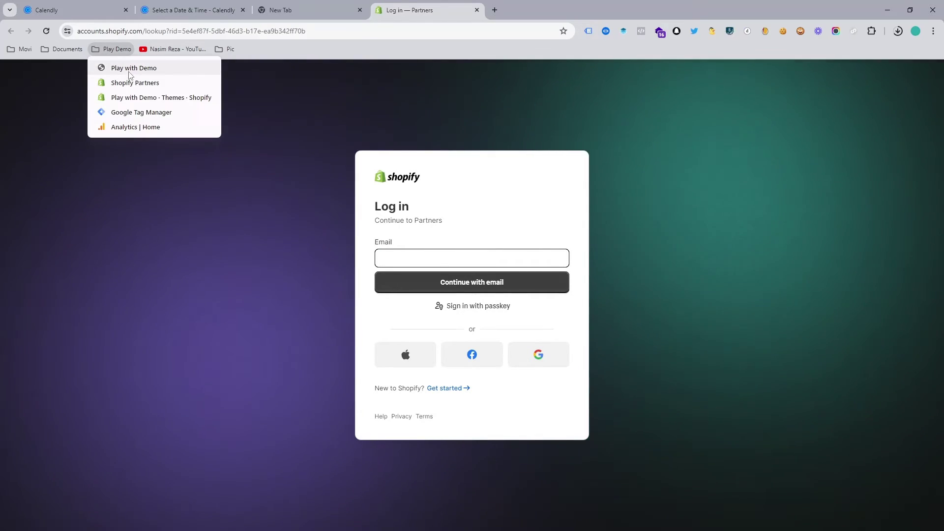
{"action": "middle_click", "coordinate": [148, 97]}
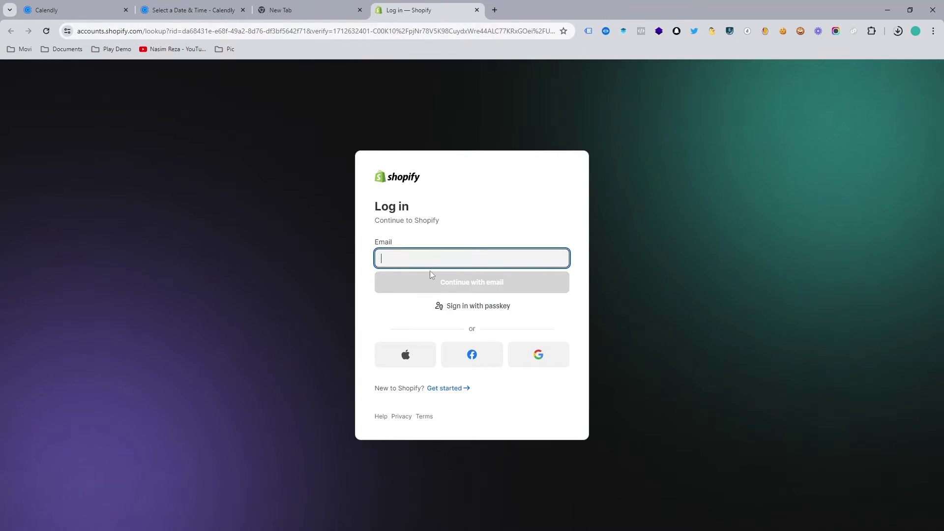
{"action": "left_click", "coordinate": [538, 354]}
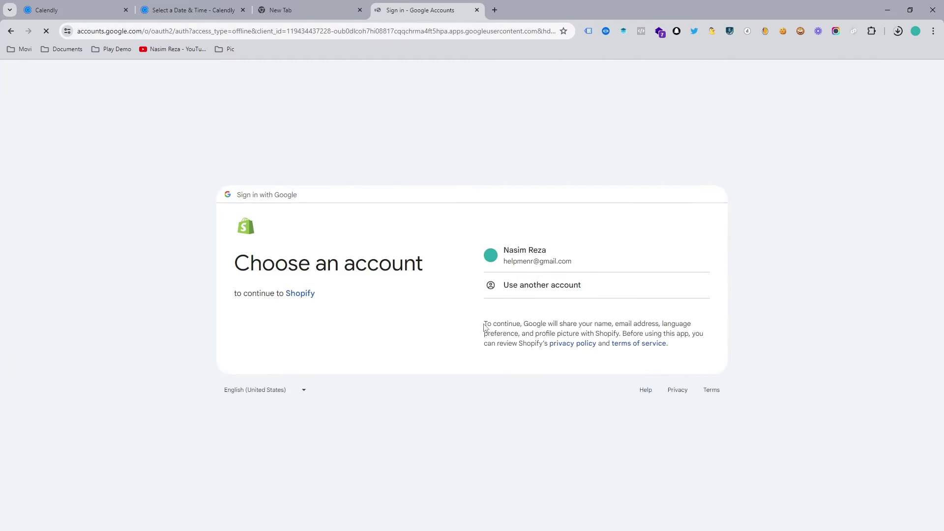
{"action": "left_click", "coordinate": [531, 283]}
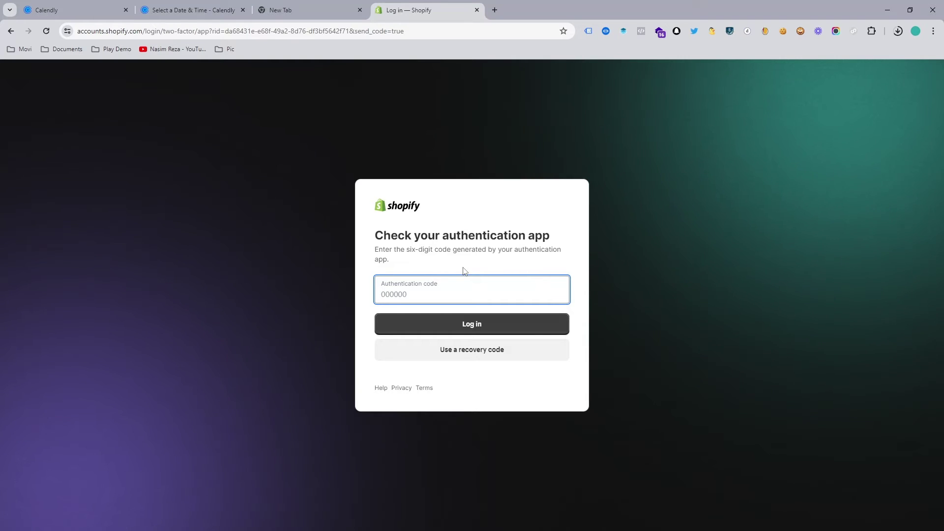
{"action": "key", "text": "Return"}
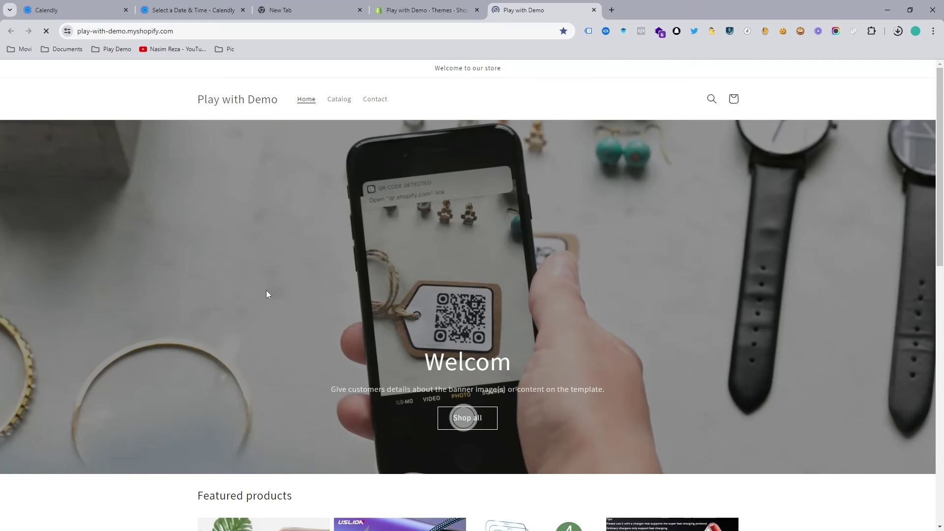
Switch to the admin Themes tab and open Online Store > Pages.
{"action": "scroll", "coordinate": [350, 301], "scroll_direction": "down", "scroll_amount": 10}
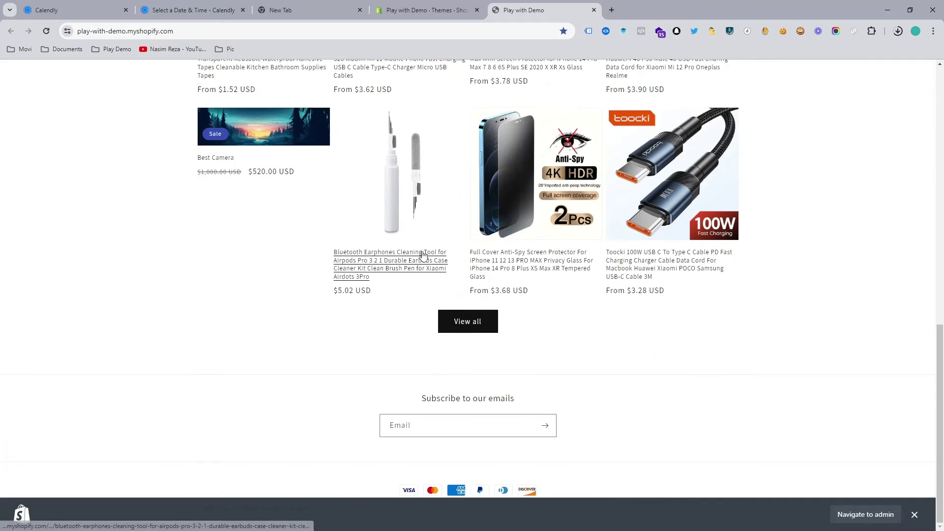
{"action": "scroll", "coordinate": [406, 244], "scroll_direction": "up", "scroll_amount": 10}
{"action": "left_click", "coordinate": [390, 5]}
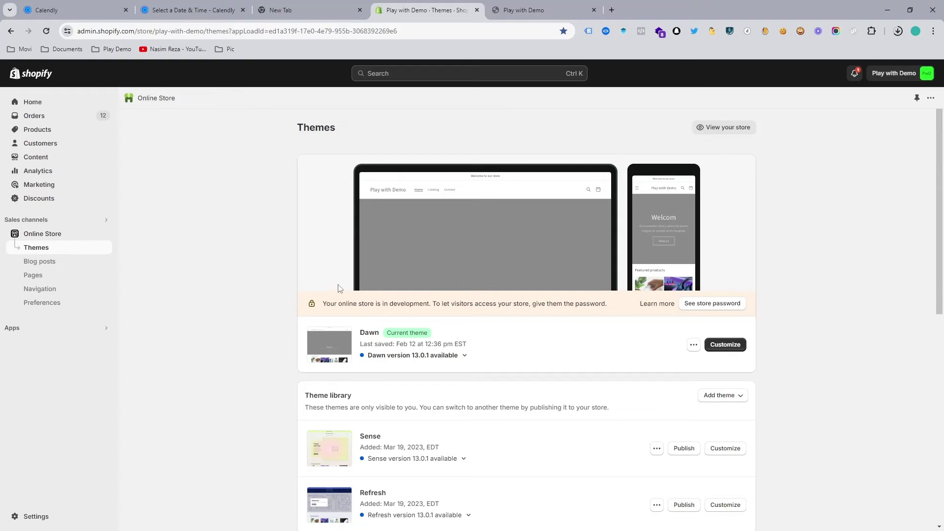
{"action": "left_click", "coordinate": [41, 279]}
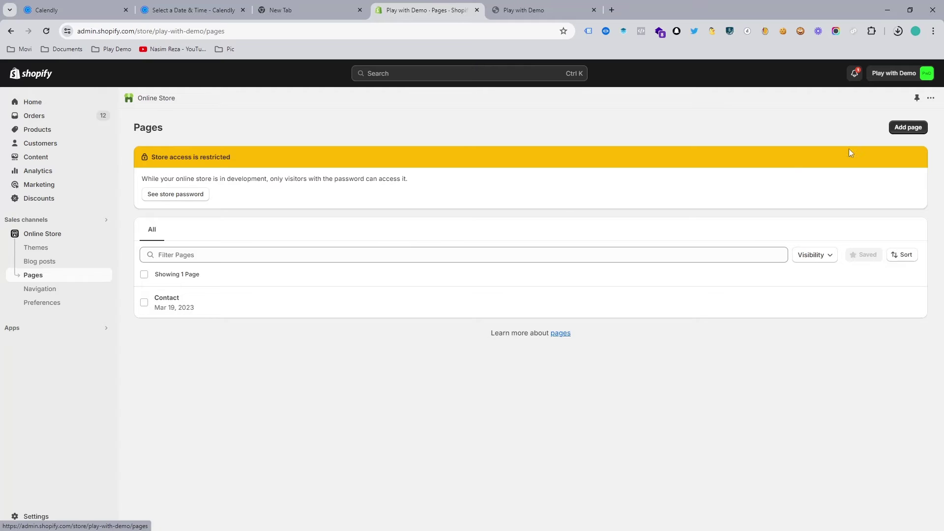
Add a page titled 'Book a Meeting', enter its content editor, and check the template choices.
{"action": "left_click", "coordinate": [908, 128]}
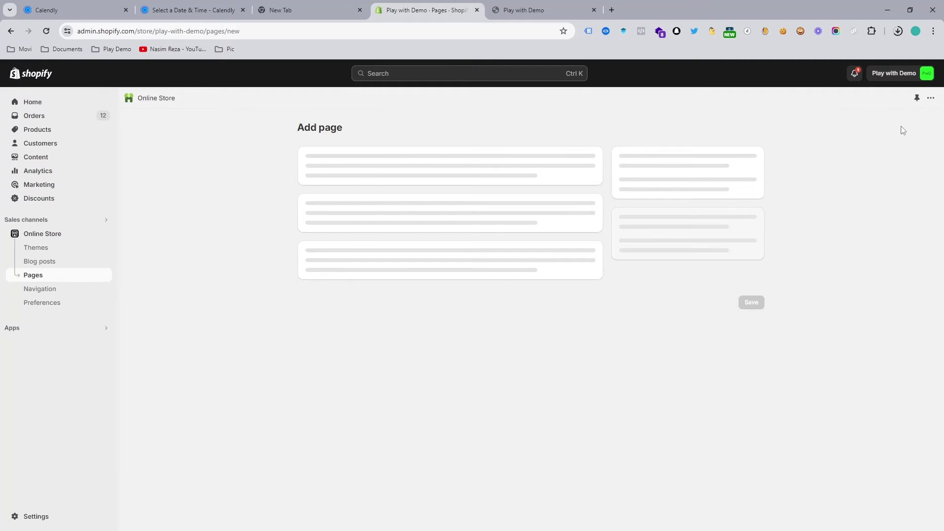
{"action": "left_click", "coordinate": [358, 173]}
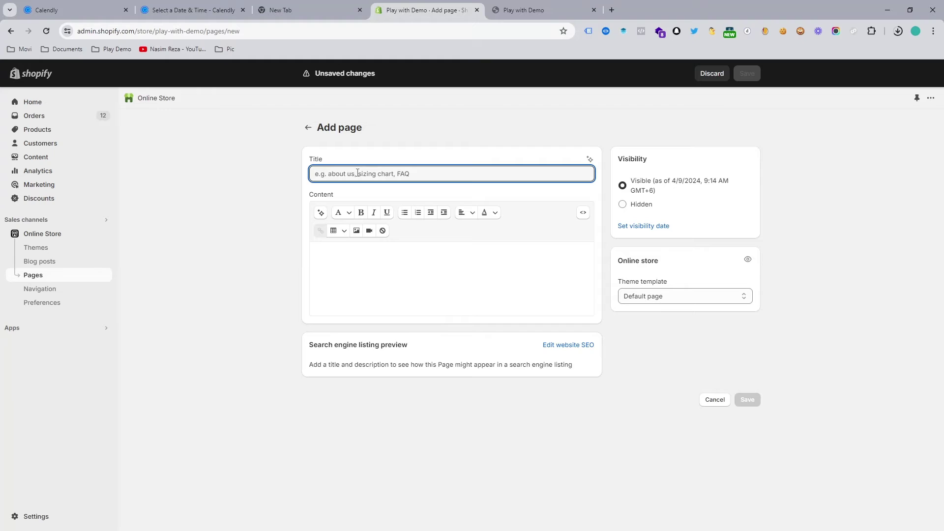
{"action": "type", "text": "Boo"}
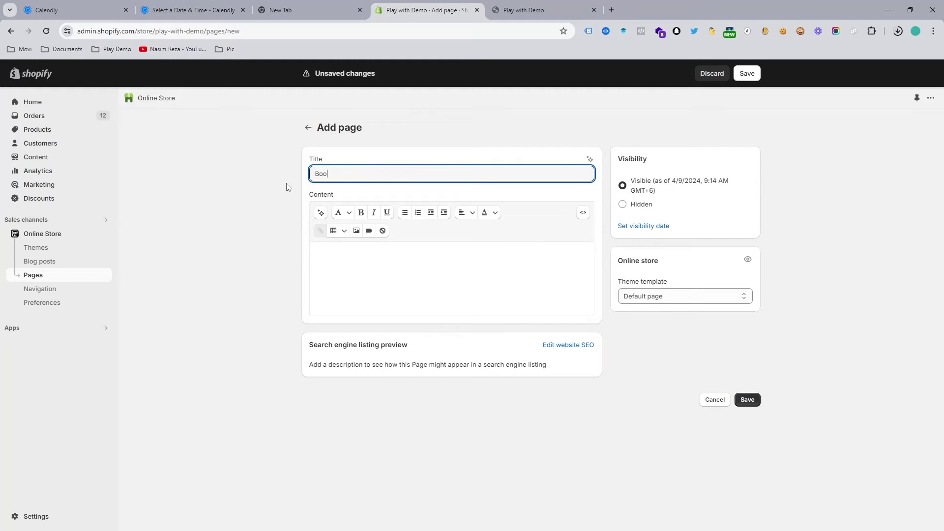
{"action": "type", "text": "ki"}
{"action": "type", "text": "aMeeting"}
{"action": "left_click", "coordinate": [352, 291]}
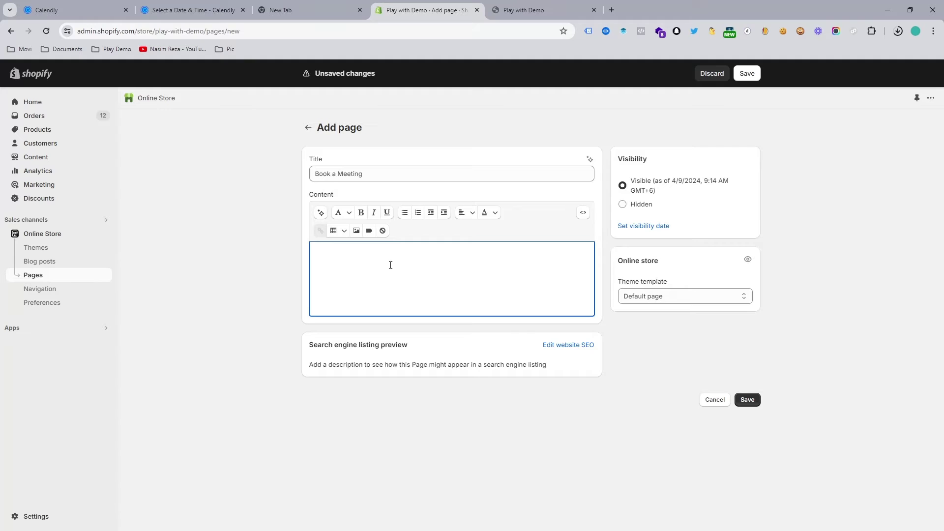
{"action": "left_click", "coordinate": [684, 296]}
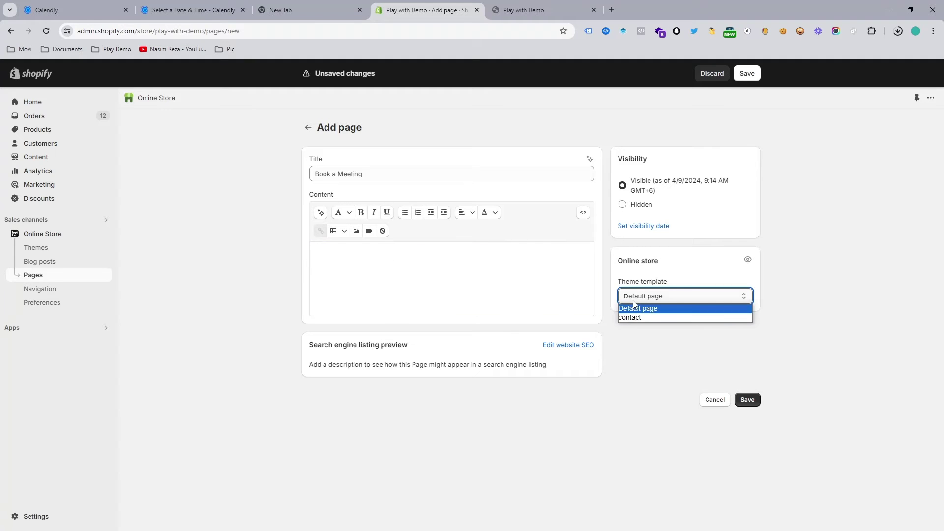
Paste the Calendly embed code into the page content, then cut it back out.
{"action": "left_click", "coordinate": [415, 270]}
{"action": "key", "text": "ctrl+v"}
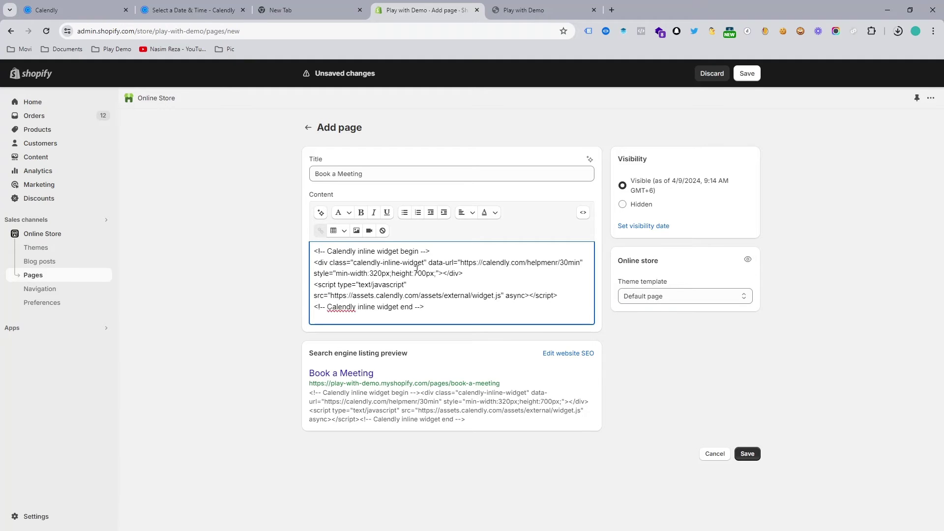
{"action": "key", "text": "ctrl+a"}
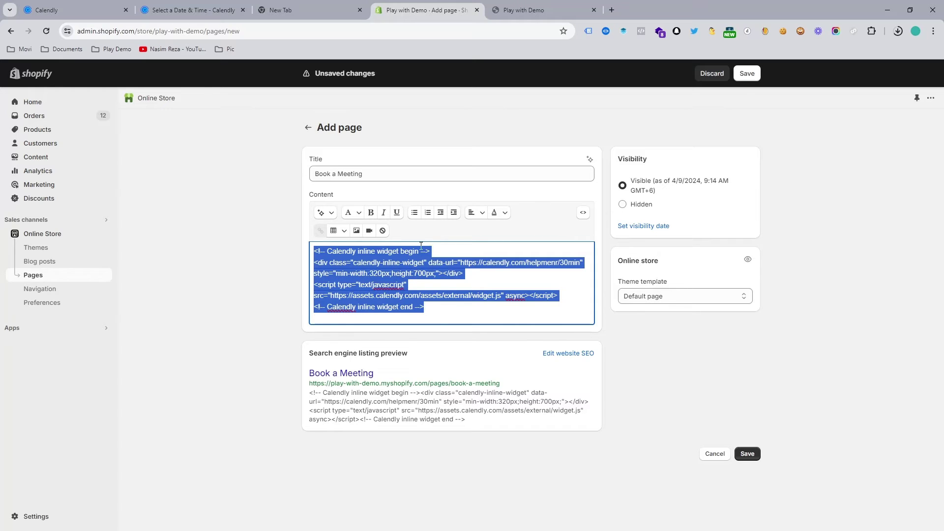
{"action": "key", "text": "ctrl+x"}
Try the text colour and AI generator options, then paste the embed code again and delete it.
{"action": "left_click", "coordinate": [490, 213]}
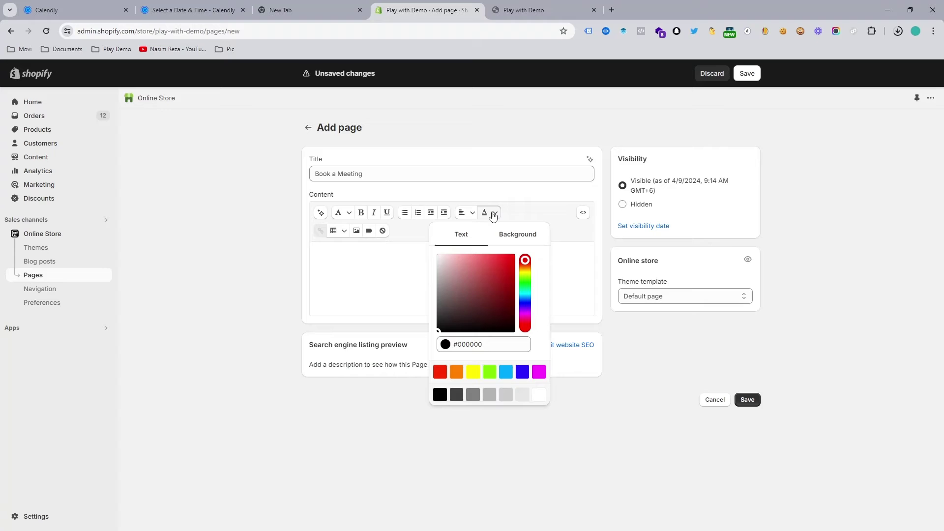
{"action": "left_click", "coordinate": [354, 284]}
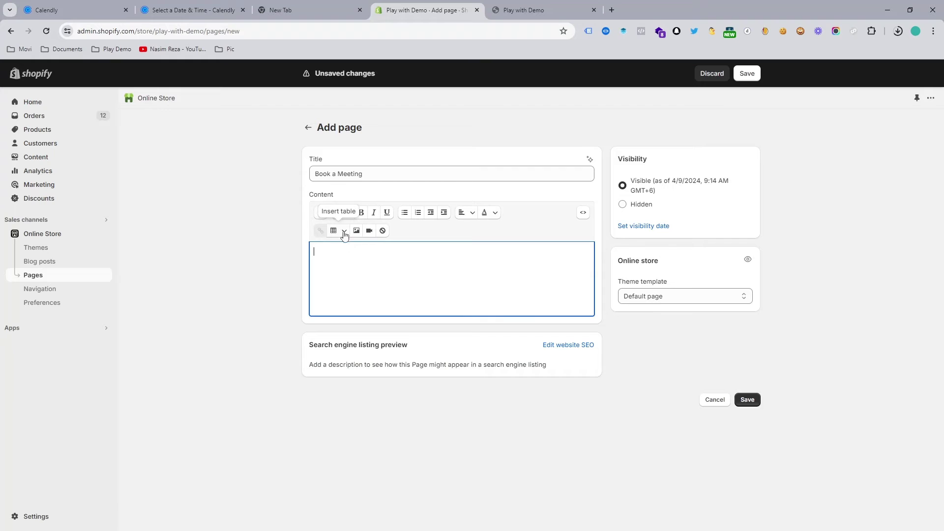
{"action": "left_click", "coordinate": [321, 213]}
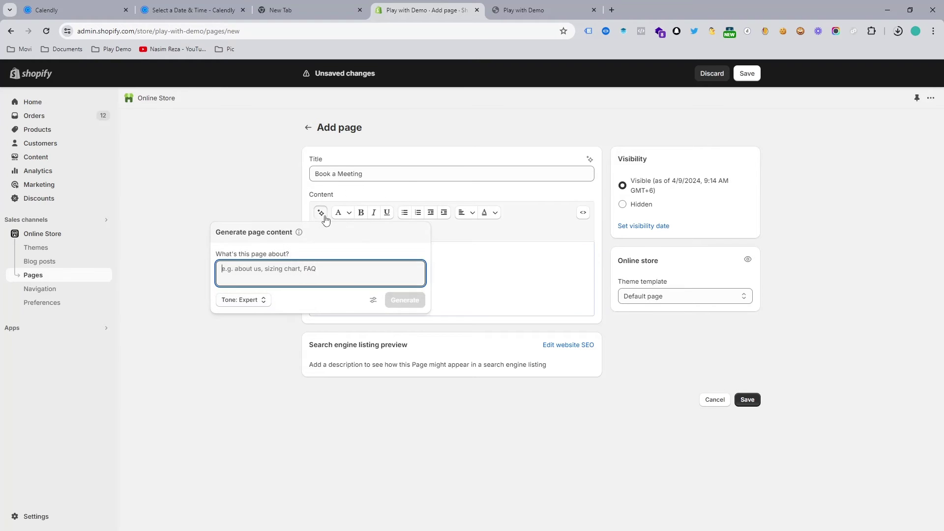
{"action": "left_click", "coordinate": [487, 275]}
{"action": "key", "text": "ctrl+v"}
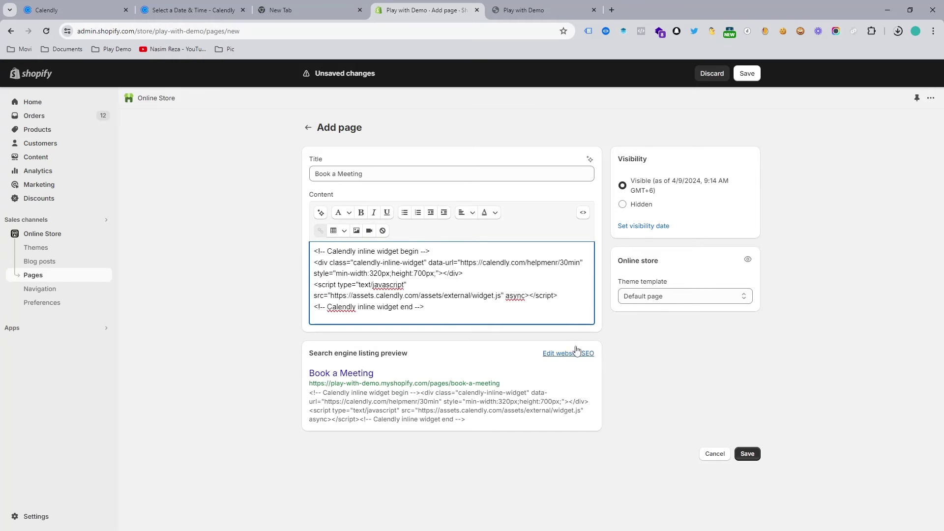
{"action": "key", "text": "ctrl+a"}
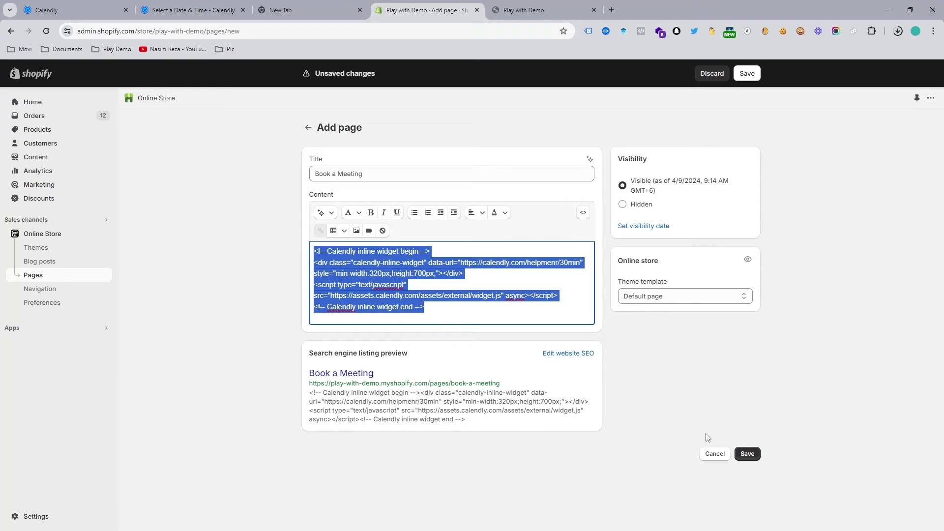
{"action": "key", "text": "Delete"}
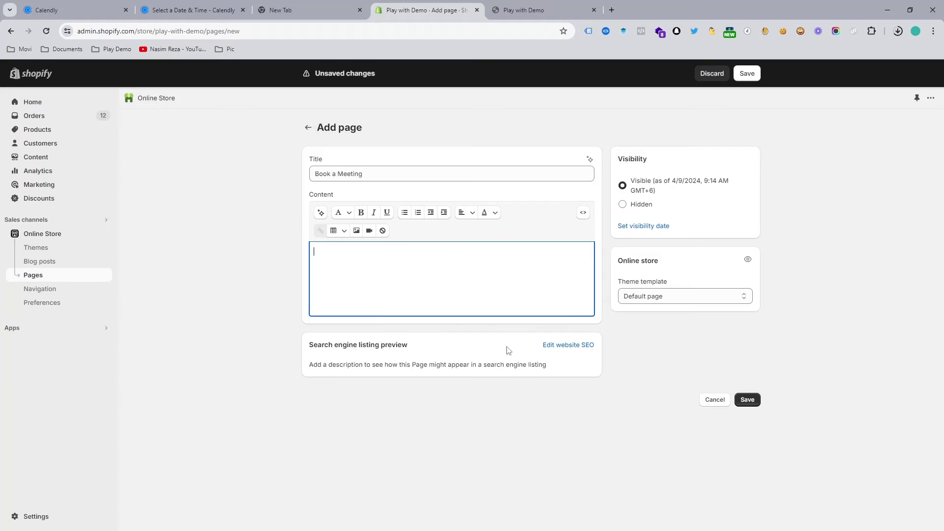
Paste the Calendly embed code in the Show HTML view, switch back, and save the page.
{"action": "left_click", "coordinate": [584, 216]}
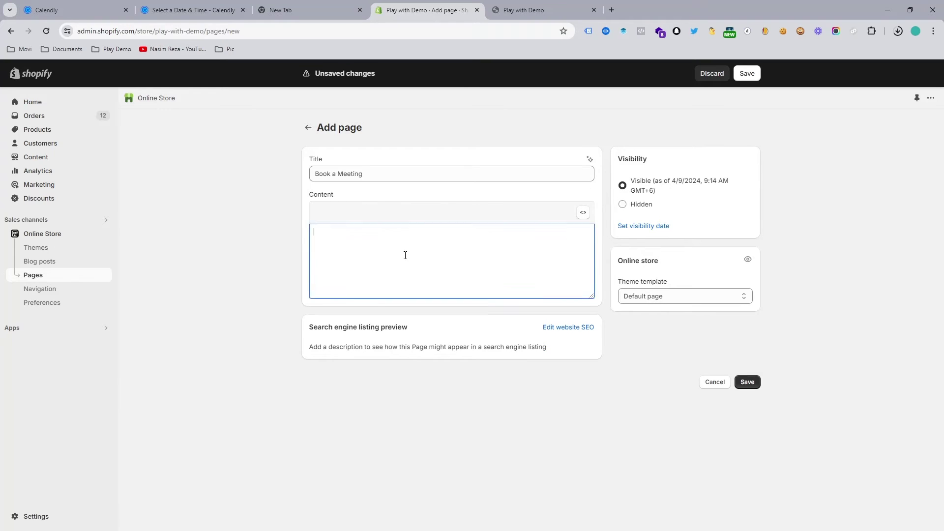
{"action": "key", "text": "ctrl+v"}
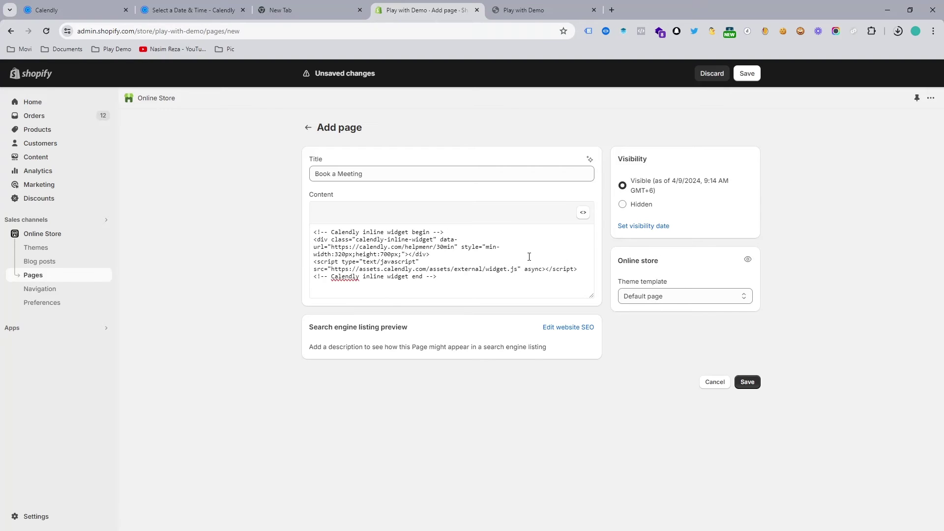
{"action": "left_click", "coordinate": [584, 217]}
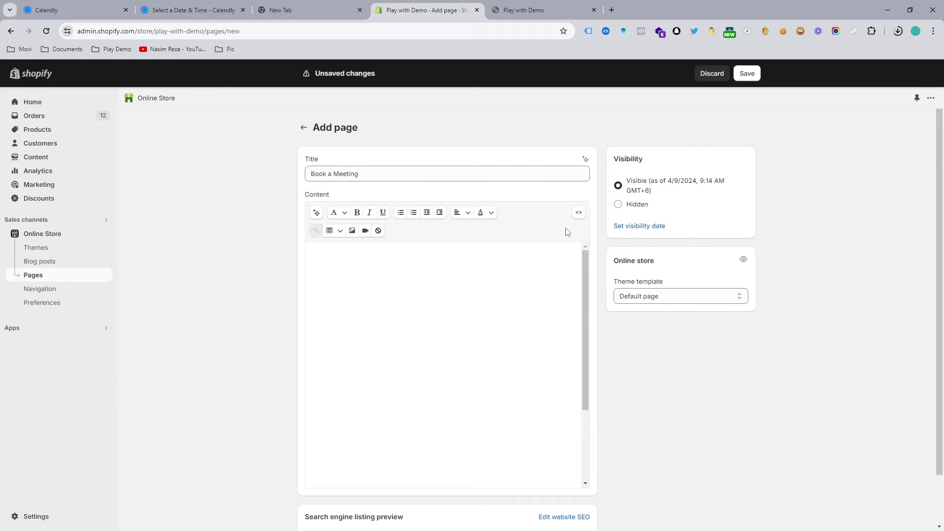
{"action": "scroll", "coordinate": [497, 320], "scroll_direction": "down", "scroll_amount": 5}
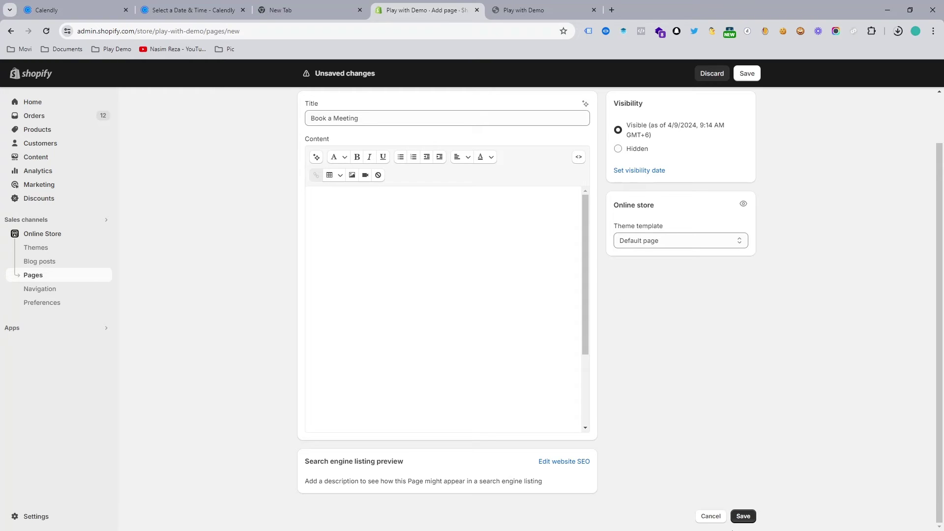
{"action": "scroll", "coordinate": [538, 354], "scroll_direction": "up", "scroll_amount": 3}
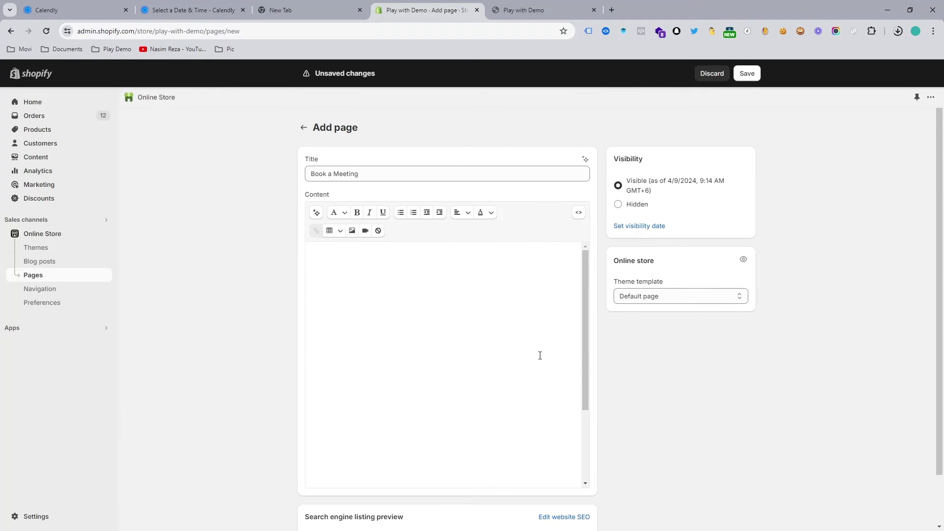
{"action": "scroll", "coordinate": [577, 364], "scroll_direction": "down", "scroll_amount": 3}
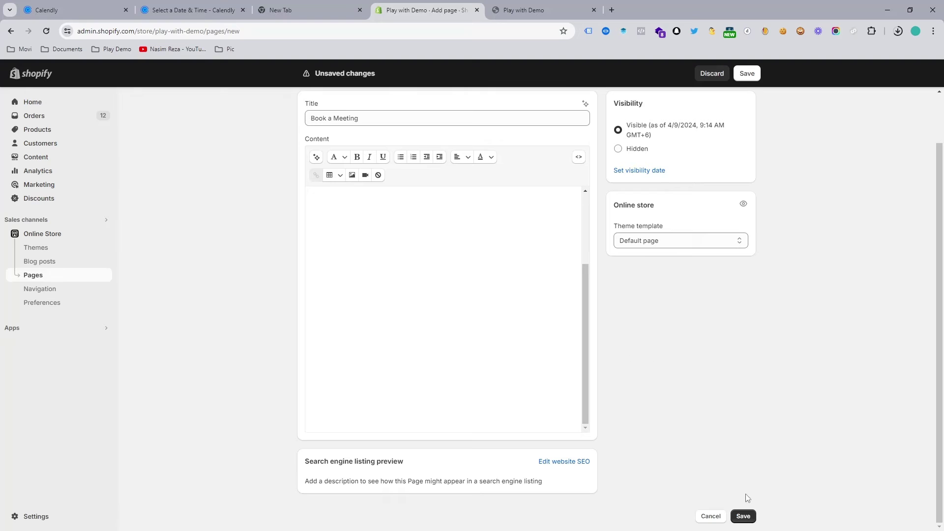
{"action": "left_click", "coordinate": [743, 515]}
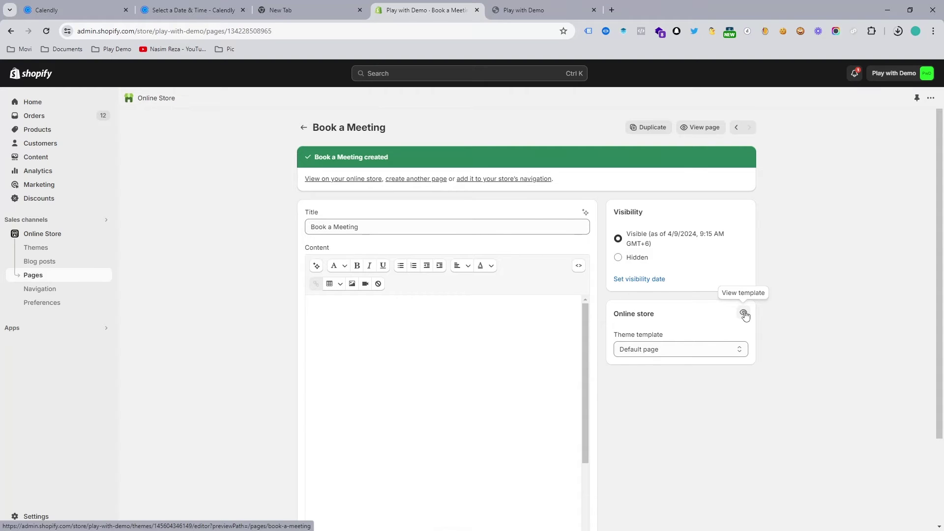
Open the saved Book a Meeting page on the live storefront with View page.
{"action": "scroll", "coordinate": [506, 298], "scroll_direction": "down", "scroll_amount": 2}
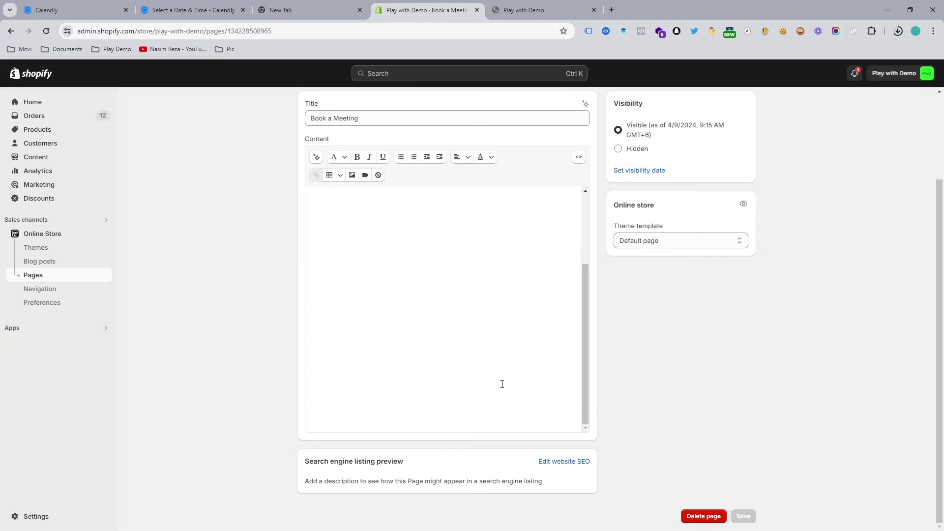
{"action": "scroll", "coordinate": [502, 384], "scroll_direction": "up", "scroll_amount": 4}
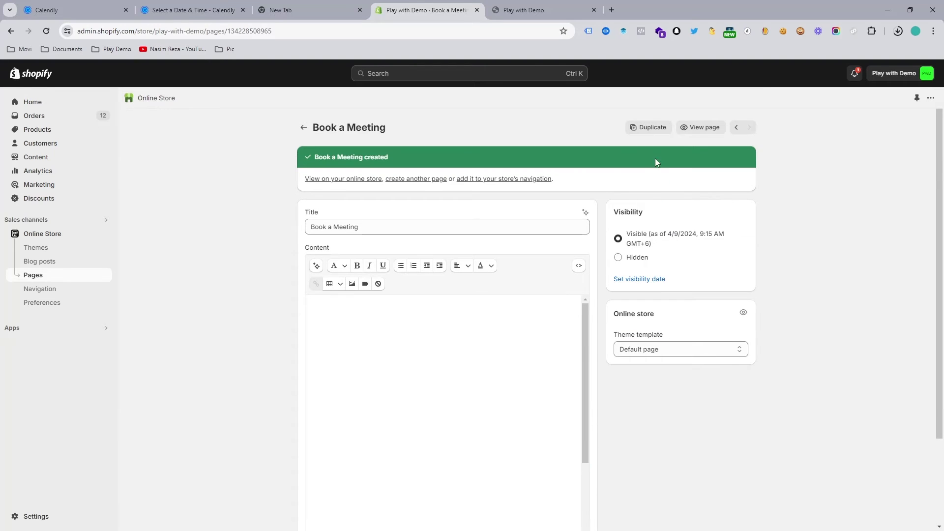
{"action": "left_click", "coordinate": [699, 126]}
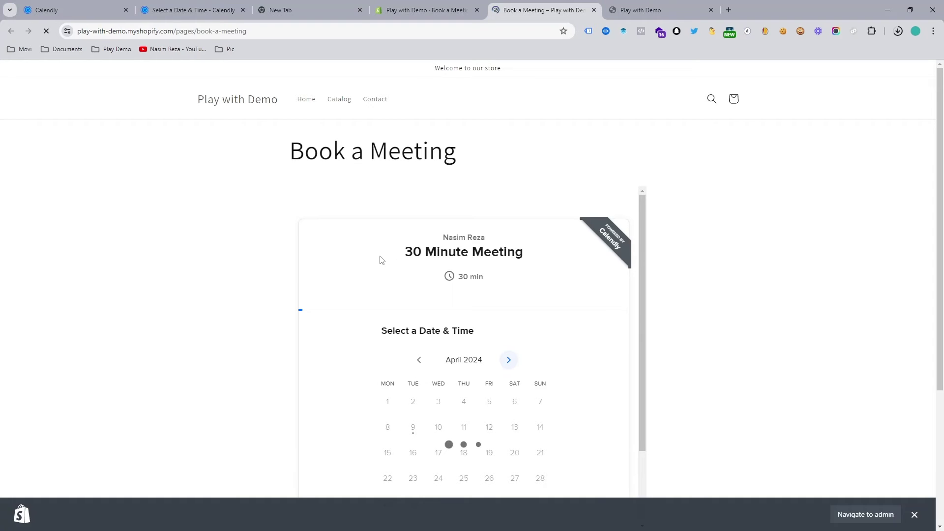
Scroll to check the embedded Calendly calendar, then return to the Play with Demo home page.
{"action": "scroll", "coordinate": [386, 256], "scroll_direction": "down", "scroll_amount": 3}
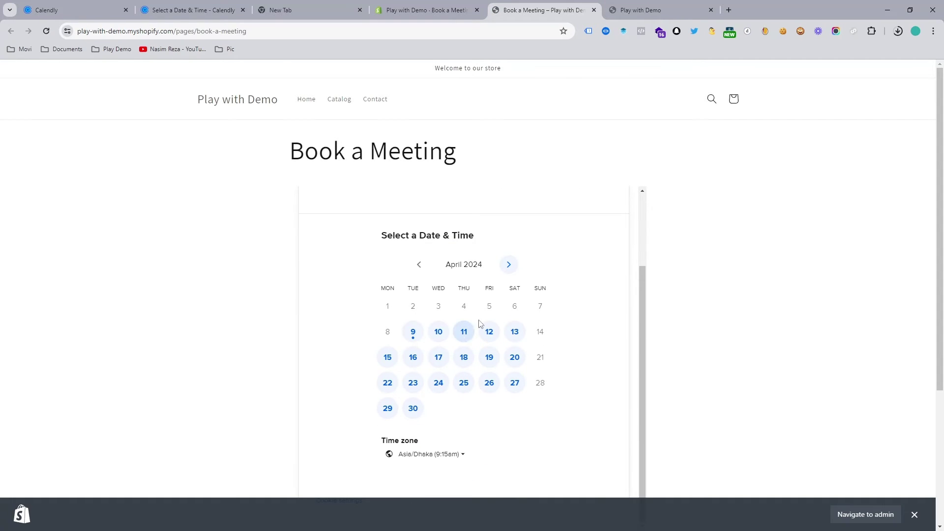
{"action": "scroll", "coordinate": [464, 323], "scroll_direction": "down", "scroll_amount": 4}
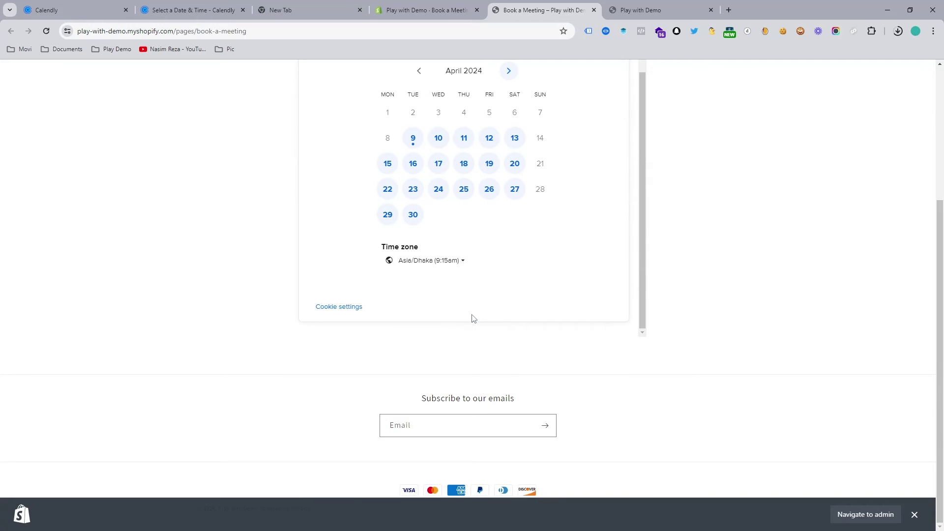
{"action": "scroll", "coordinate": [488, 225], "scroll_direction": "up", "scroll_amount": 7}
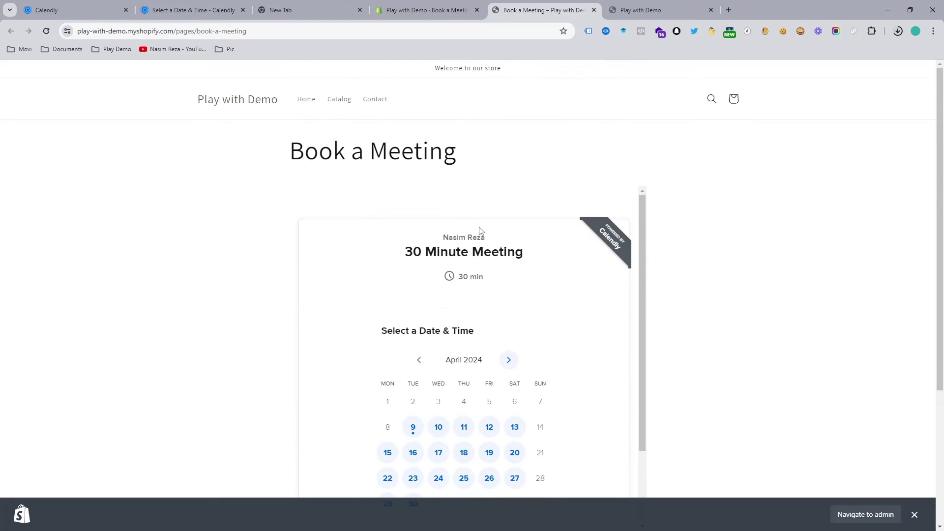
{"action": "left_click", "coordinate": [223, 106]}
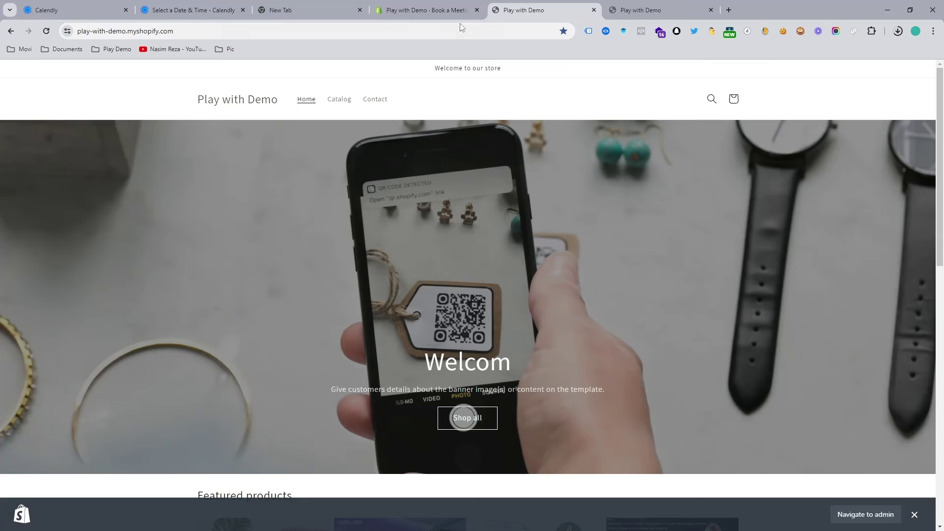
Open the Dawn theme customizer and look at the Header section settings.
{"action": "left_click", "coordinate": [435, 9]}
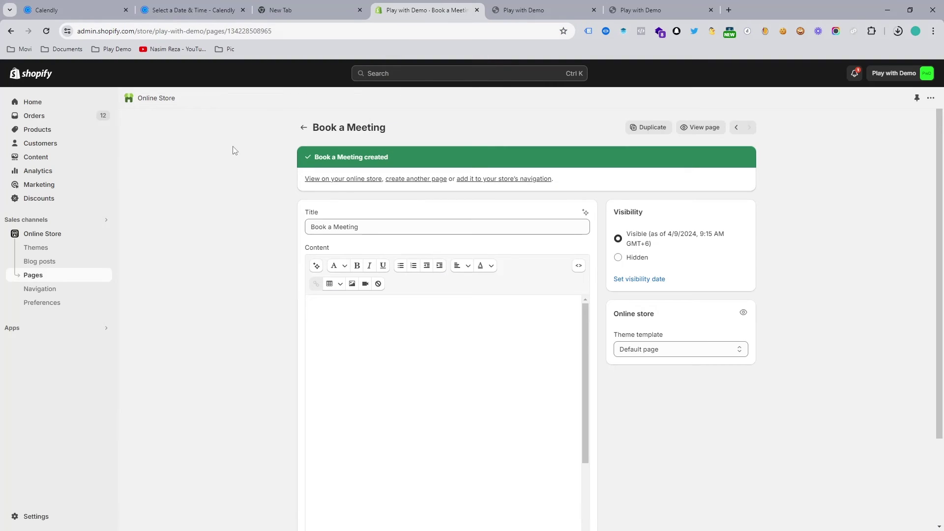
{"action": "left_click", "coordinate": [50, 256]}
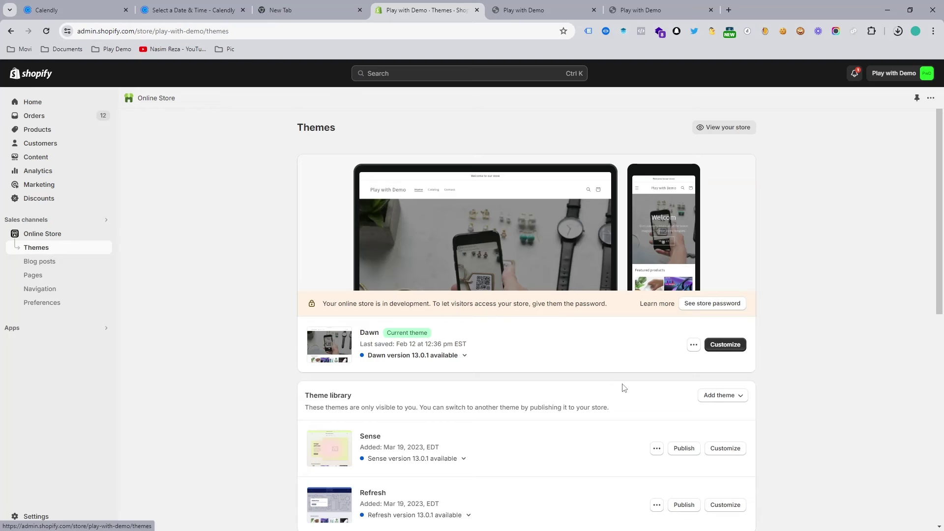
{"action": "left_click", "coordinate": [714, 346]}
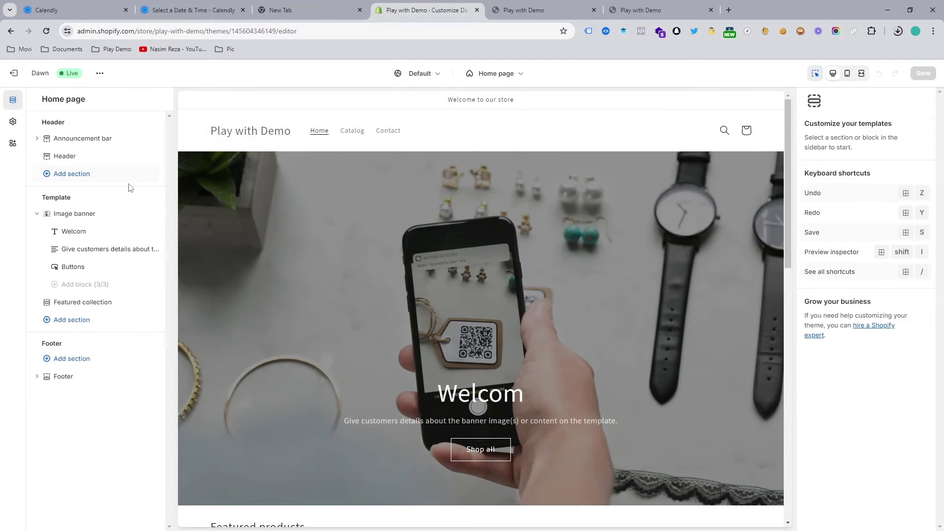
{"action": "mouse_move", "coordinate": [120, 214]}
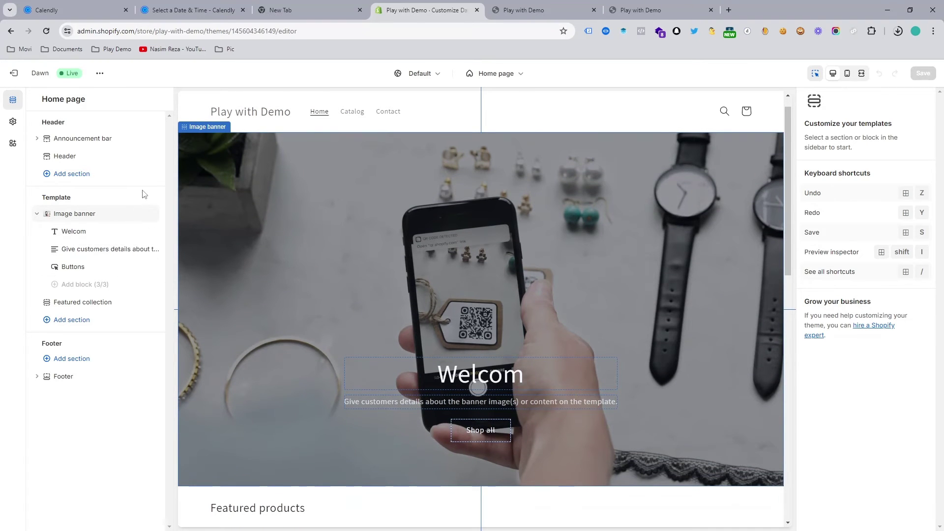
{"action": "mouse_move", "coordinate": [108, 158]}
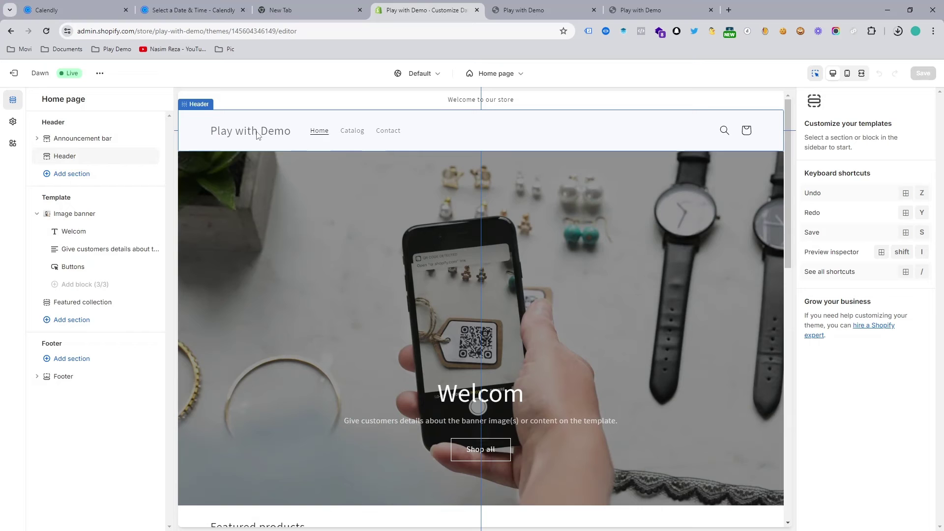
{"action": "left_click", "coordinate": [106, 157]}
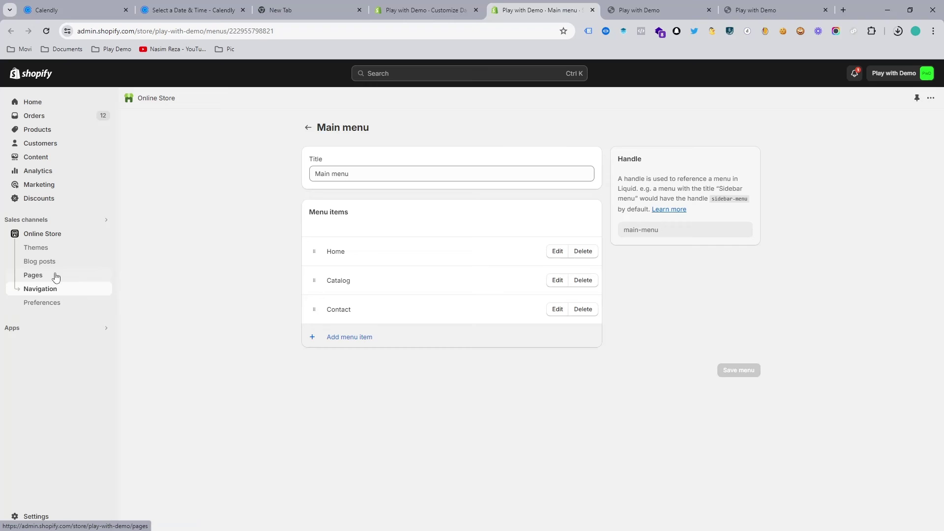
Go to Online Store Navigation and open the Main menu.
{"action": "left_click", "coordinate": [42, 235]}
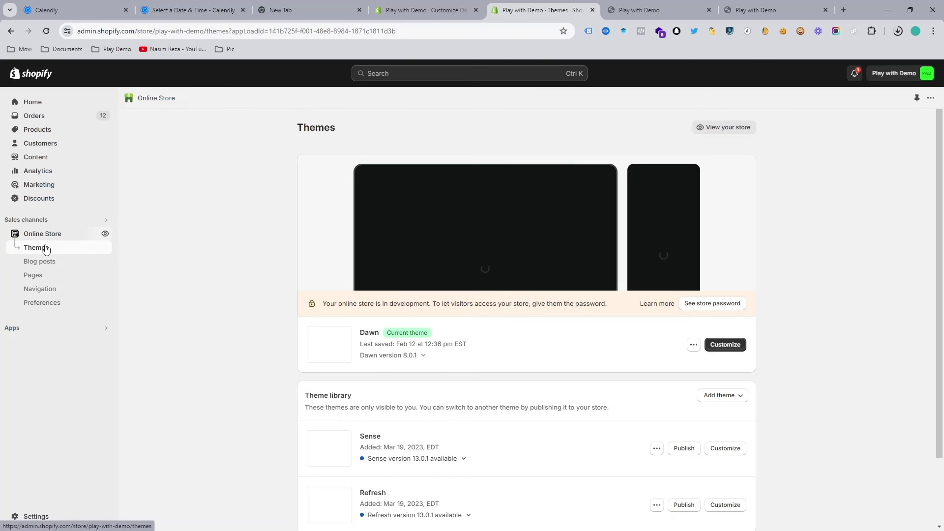
{"action": "left_click", "coordinate": [57, 292]}
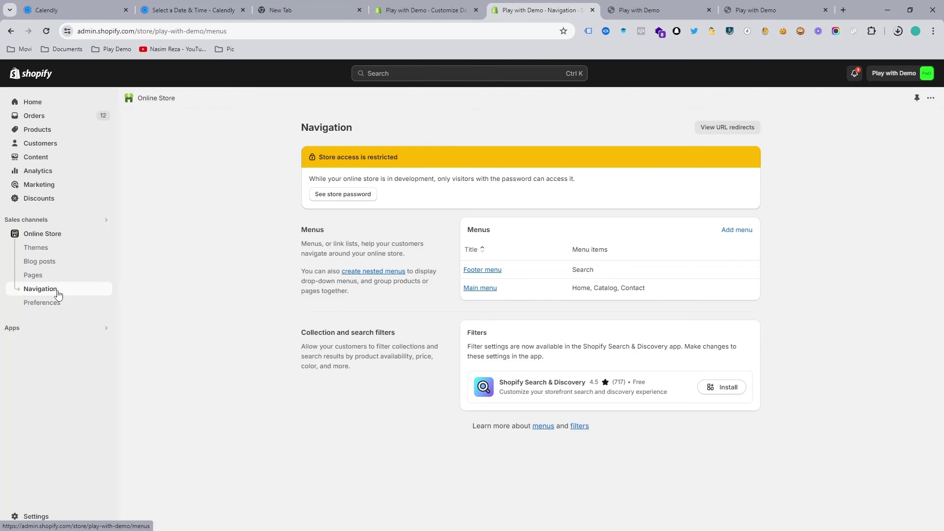
{"action": "left_click", "coordinate": [493, 290]}
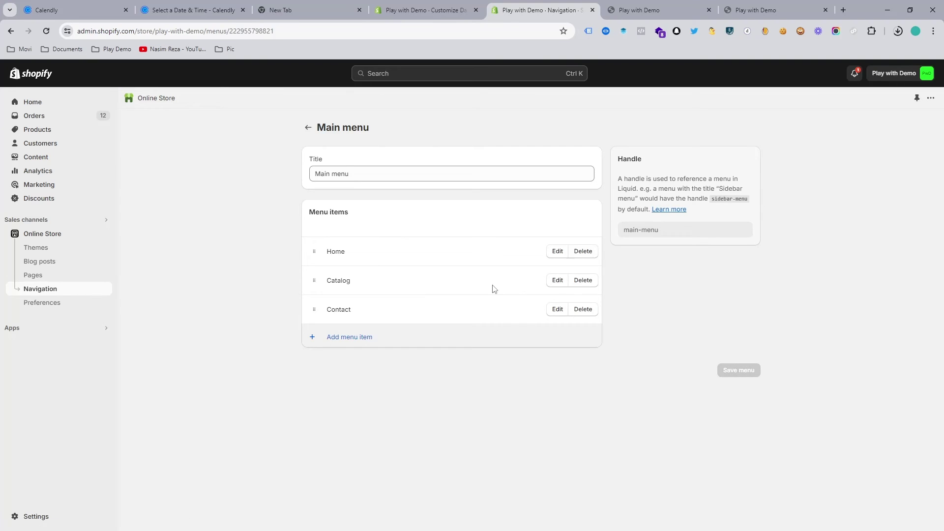
Add a 'Book a meeting' item linked to the Book a Meeting page and save the Main menu.
{"action": "left_click", "coordinate": [345, 338]}
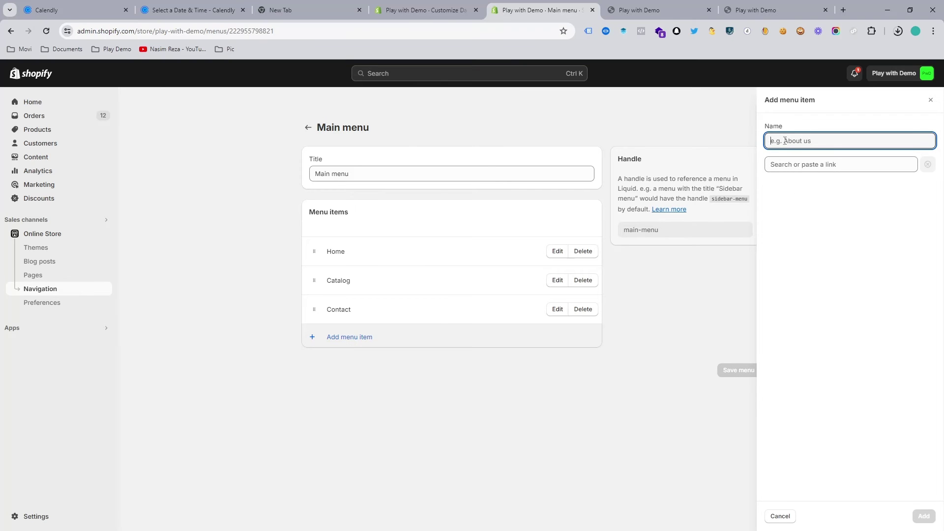
{"action": "type", "text": "Book a"}
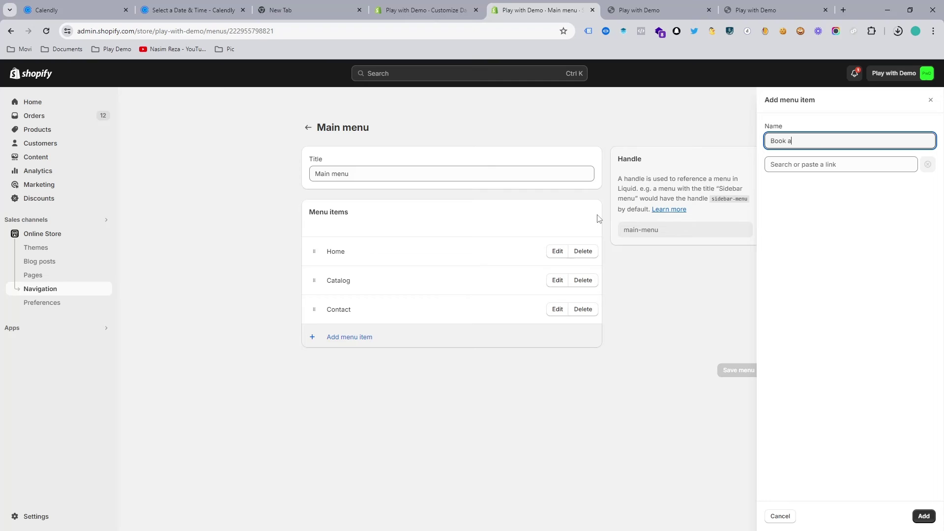
{"action": "type", "text": " meeting"}
{"action": "left_click", "coordinate": [803, 164]}
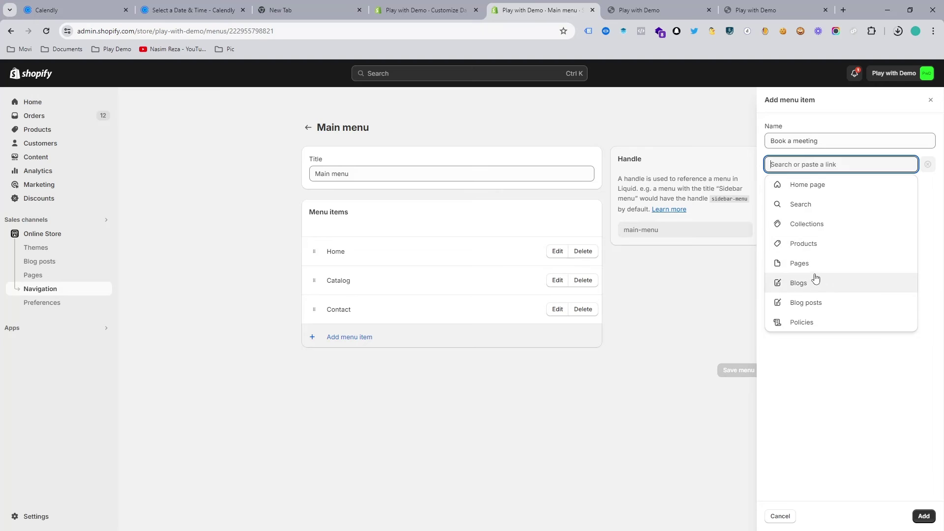
{"action": "type", "text": "b"}
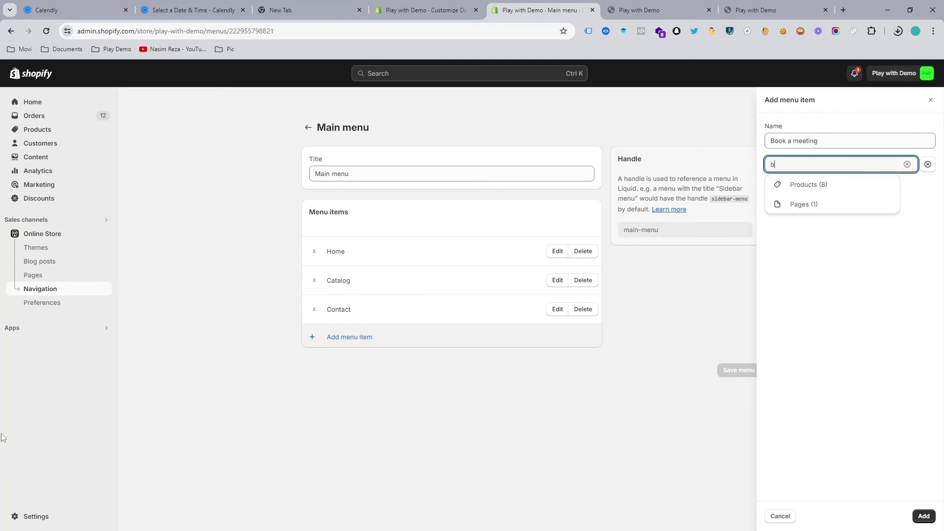
{"action": "key", "text": "BackSpace"}
{"action": "type", "text": "meeting"}
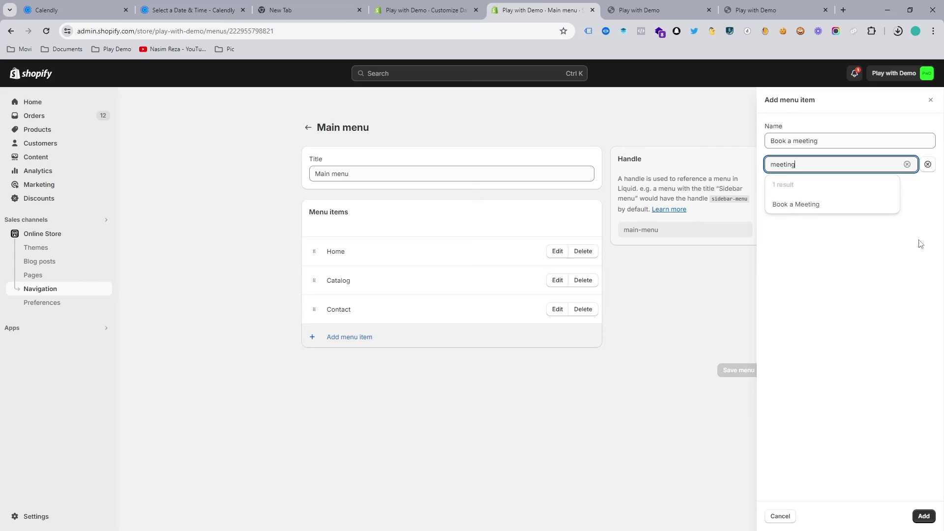
{"action": "left_click", "coordinate": [796, 213]}
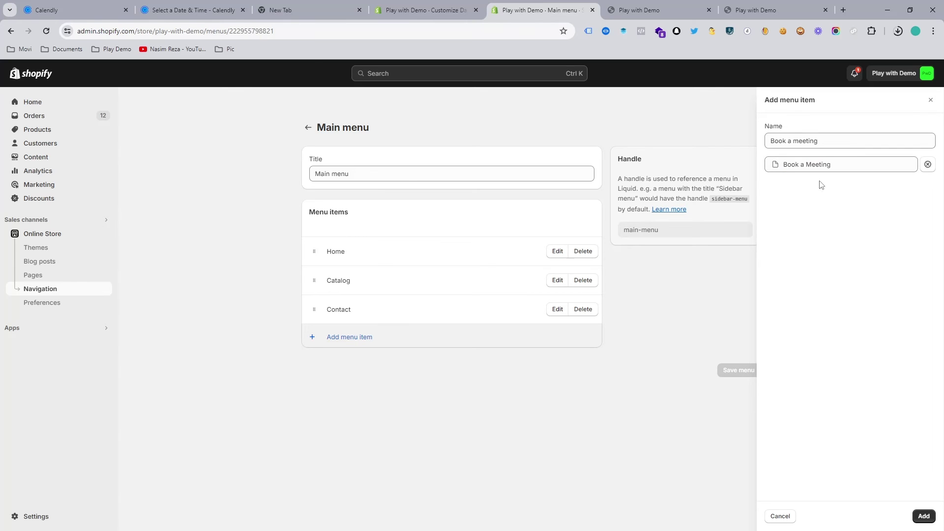
{"action": "left_click_drag", "start_coordinate": [792, 141], "coordinate": [796, 141]}
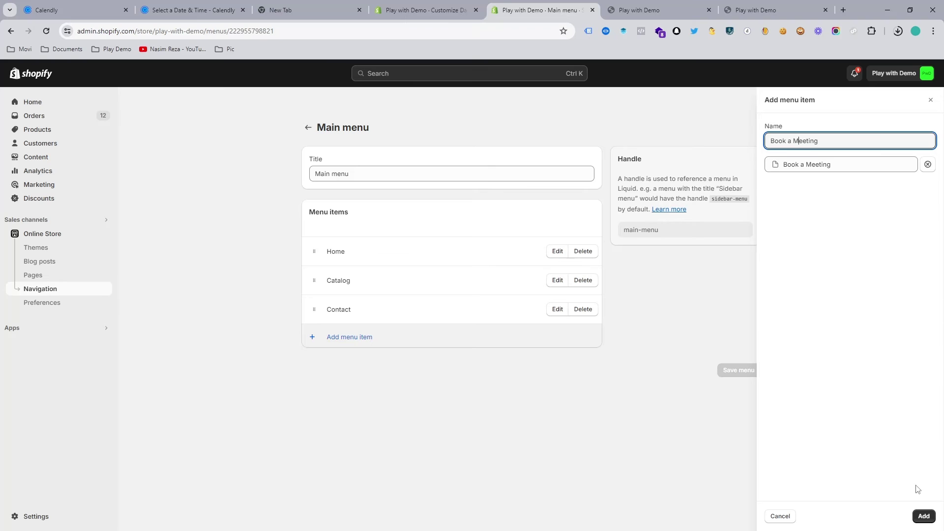
{"action": "left_click", "coordinate": [924, 519]}
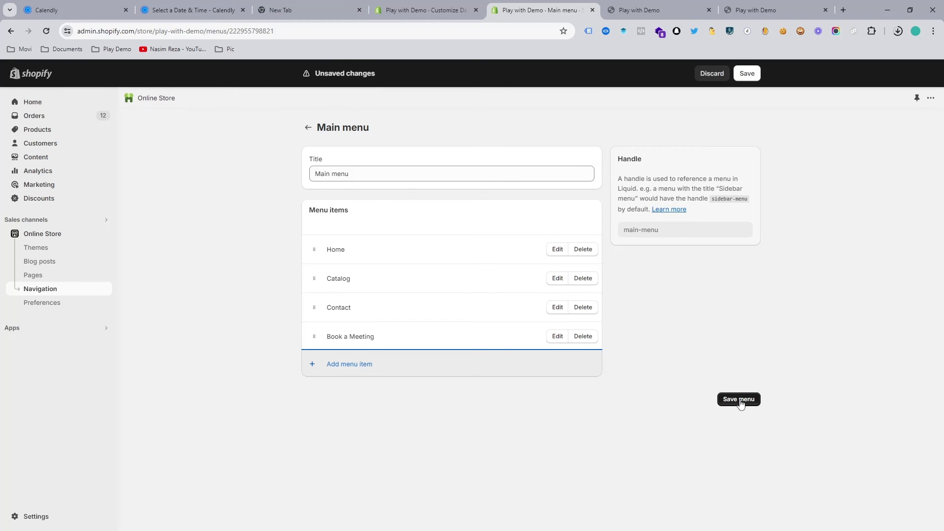
{"action": "left_click", "coordinate": [739, 400]}
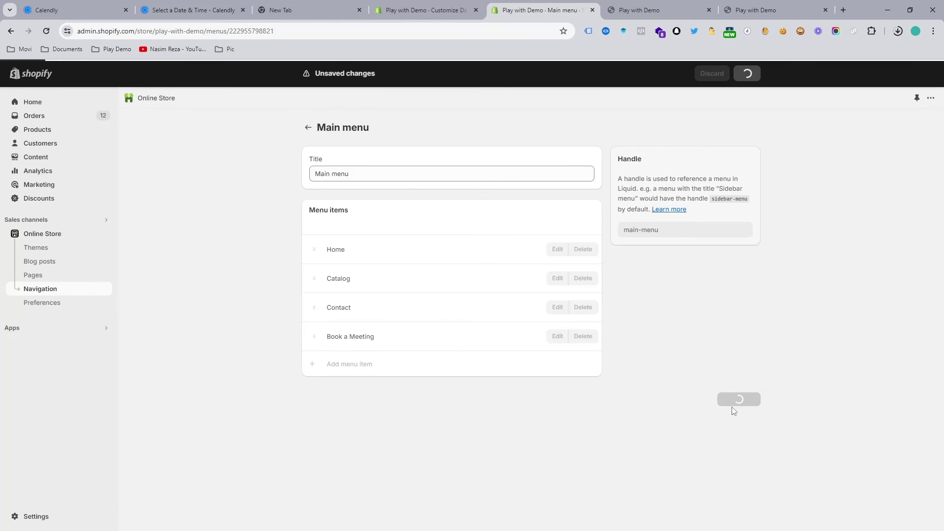
Reload the storefront tab until the header shows the new Book a Meeting link.
{"action": "left_click", "coordinate": [635, 4]}
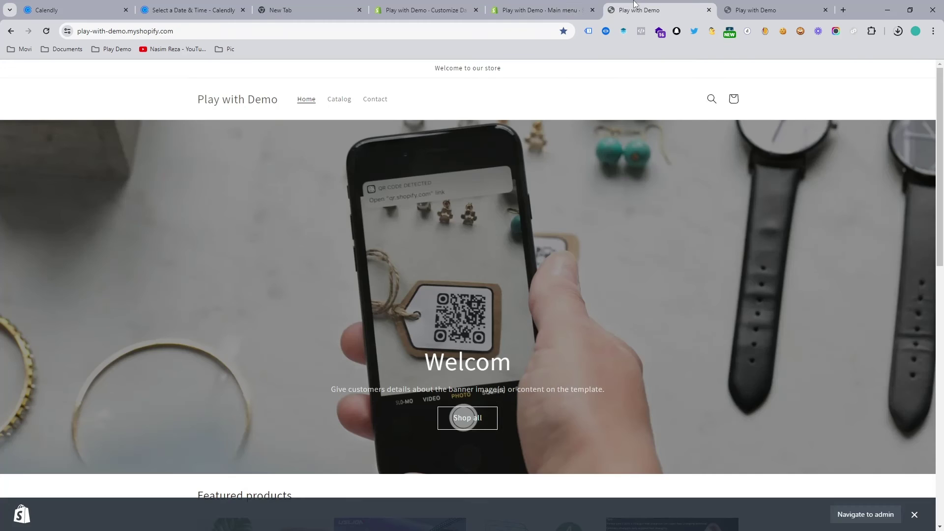
{"action": "left_click", "coordinate": [46, 31]}
{"action": "left_click", "coordinate": [48, 31]}
{"action": "scroll", "coordinate": [433, 152], "scroll_direction": "down", "scroll_amount": 15}
{"action": "left_click", "coordinate": [541, 9]}
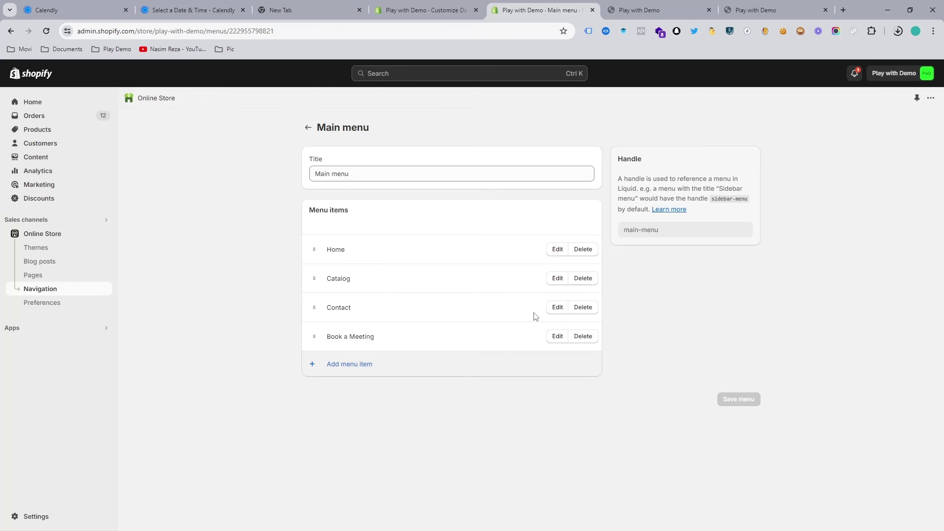
{"action": "left_click", "coordinate": [638, 10]}
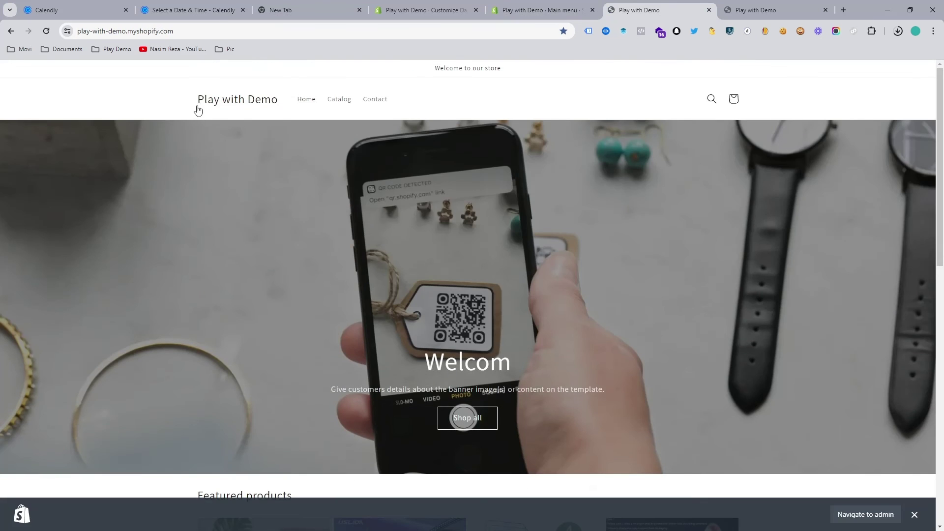
{"action": "left_click", "coordinate": [198, 109]}
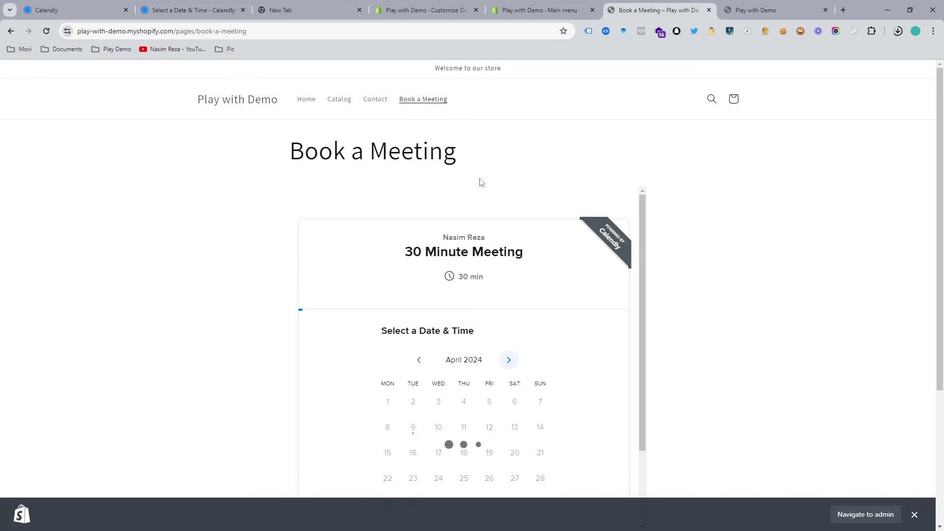
Pick Thursday, April 11 at 2:00am in the Calendly calendar and continue.
{"action": "scroll", "coordinate": [482, 193], "scroll_direction": "down", "scroll_amount": 2}
{"action": "left_click", "coordinate": [465, 333]}
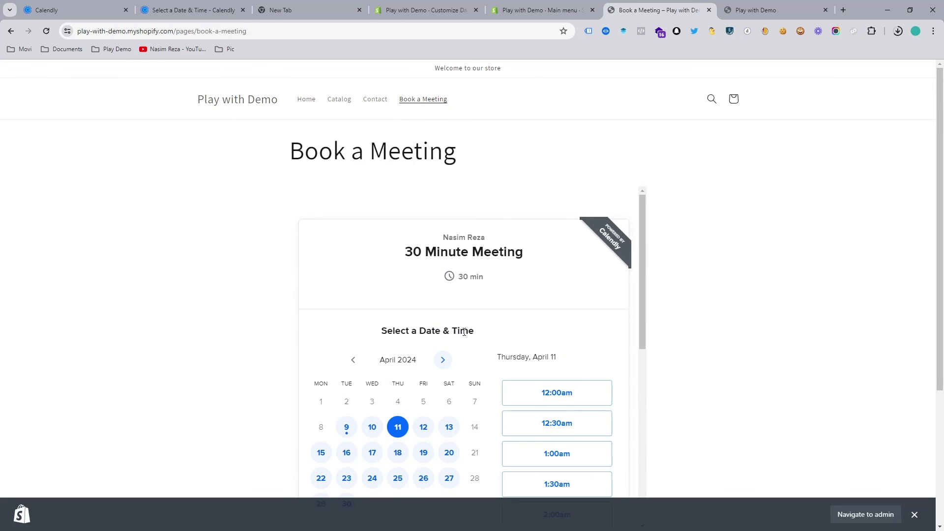
{"action": "scroll", "coordinate": [585, 334], "scroll_direction": "down", "scroll_amount": 3}
{"action": "left_click", "coordinate": [571, 309]}
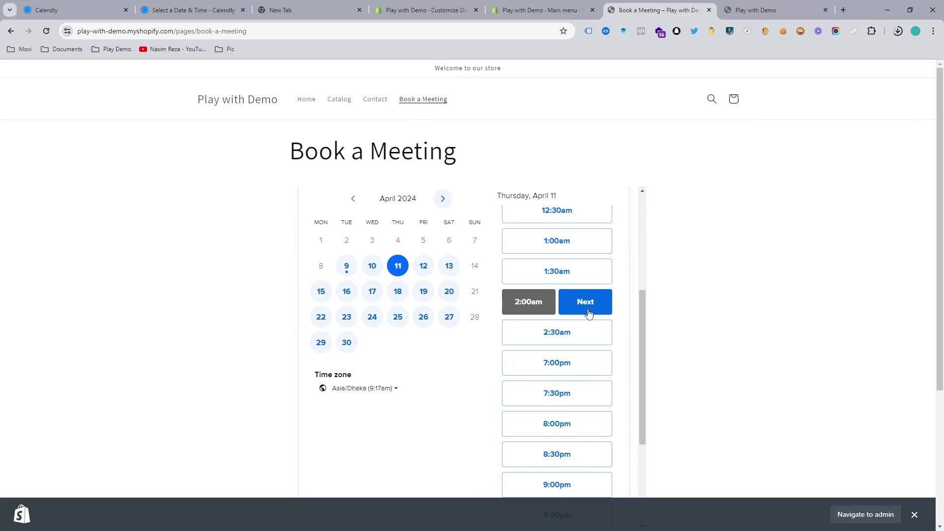
{"action": "left_click", "coordinate": [586, 312]}
Autofill name and email, add the note 'adf', and schedule the event.
{"action": "scroll", "coordinate": [578, 304], "scroll_direction": "down", "scroll_amount": 3}
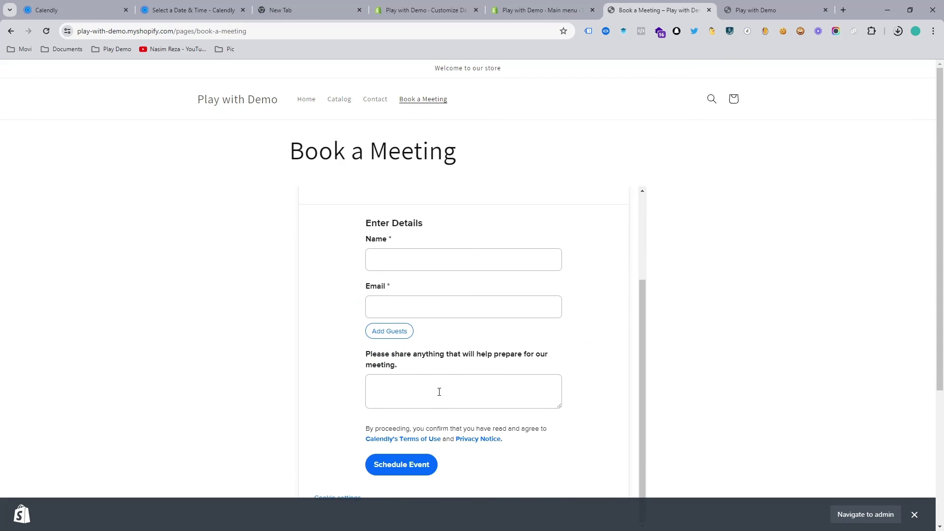
{"action": "scroll", "coordinate": [439, 392], "scroll_direction": "down", "scroll_amount": 4}
{"action": "scroll", "coordinate": [444, 386], "scroll_direction": "up", "scroll_amount": 4}
{"action": "left_click", "coordinate": [416, 251]}
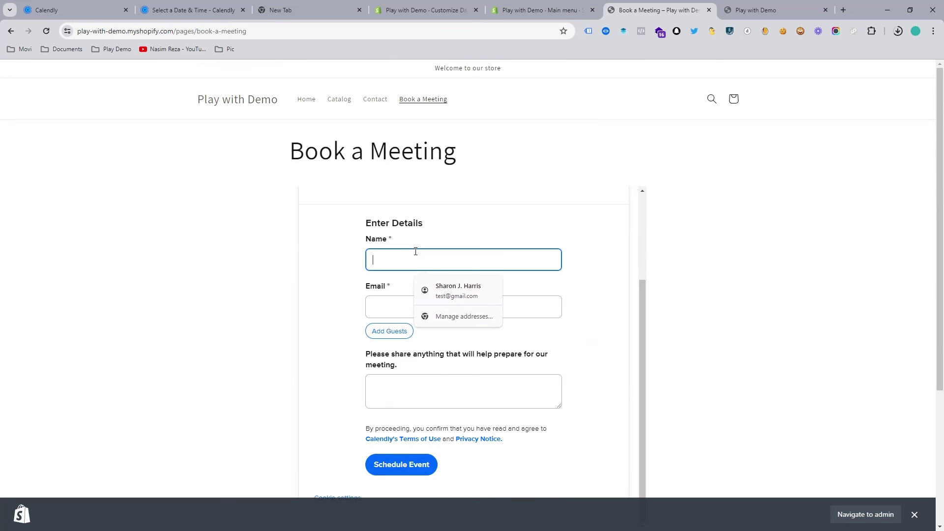
{"action": "left_click", "coordinate": [440, 284]}
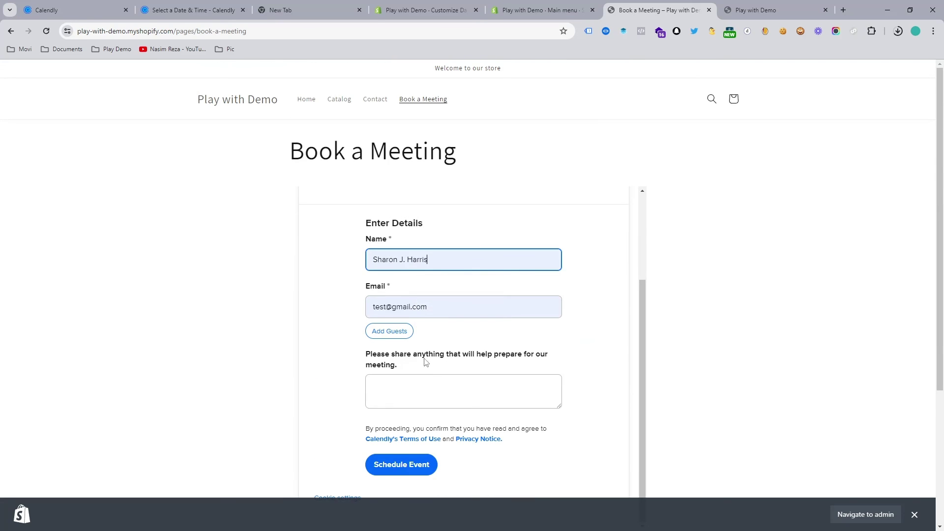
{"action": "left_click", "coordinate": [418, 386]}
{"action": "type", "text": "adf"}
{"action": "left_click", "coordinate": [403, 472]}
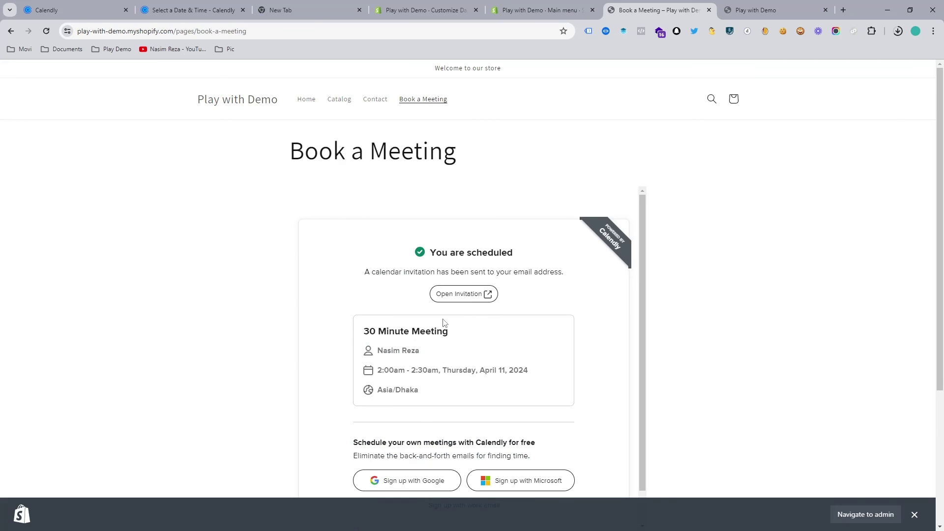
{"action": "scroll", "coordinate": [440, 325], "scroll_direction": "down", "scroll_amount": 1}
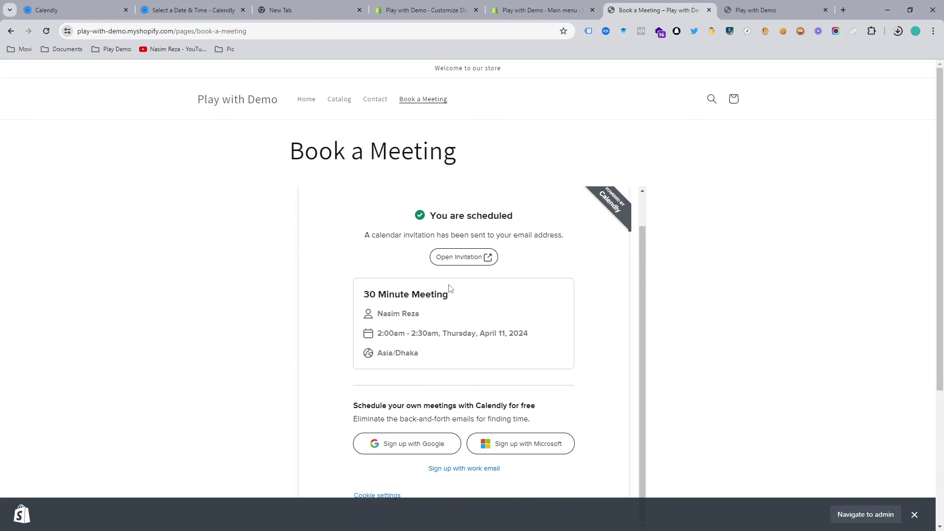
Go to the store homepage, then reopen Book a Meeting from the header to view the April 2024 calendar.
{"action": "left_click", "coordinate": [265, 105]}
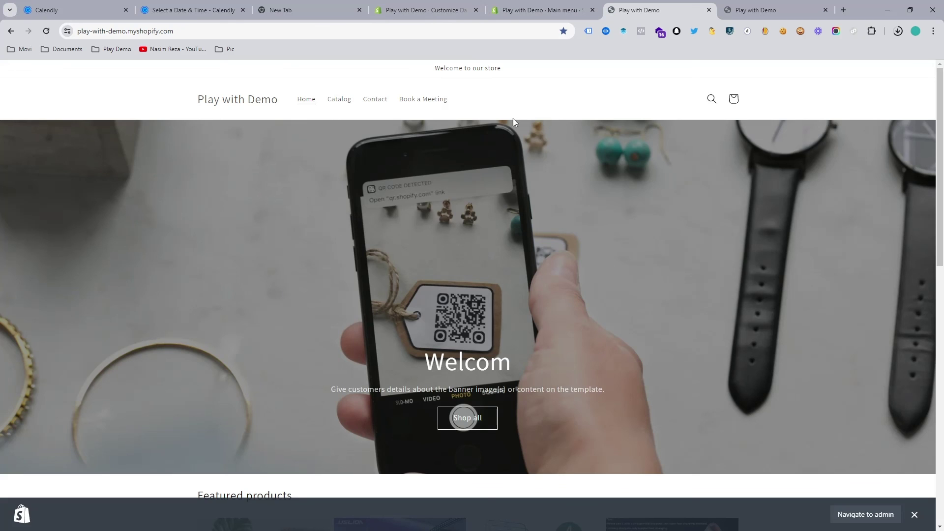
{"action": "scroll", "coordinate": [591, 199], "scroll_direction": "down", "scroll_amount": 8}
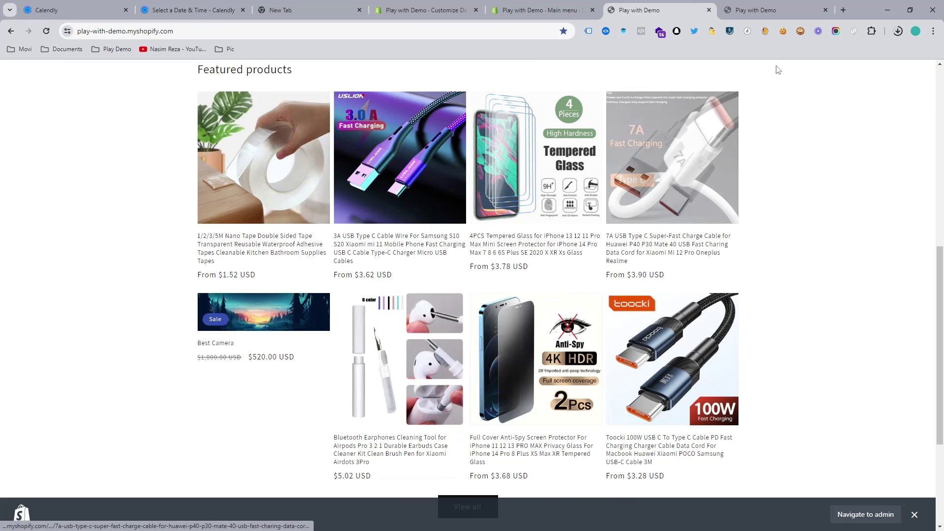
{"action": "scroll", "coordinate": [509, 156], "scroll_direction": "up", "scroll_amount": 10}
{"action": "left_click", "coordinate": [433, 100]}
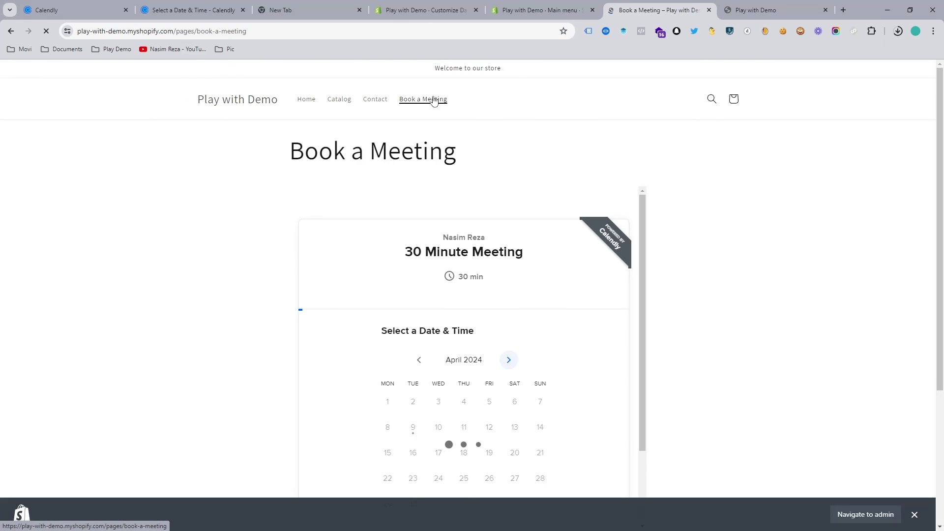
{"action": "scroll", "coordinate": [584, 118], "scroll_direction": "down", "scroll_amount": 6}
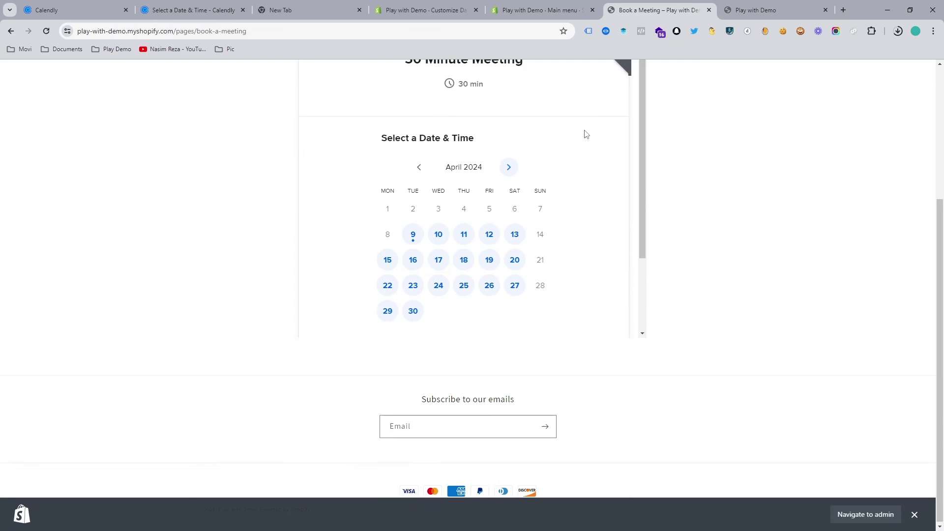
{"action": "scroll", "coordinate": [593, 141], "scroll_direction": "down", "scroll_amount": 2}
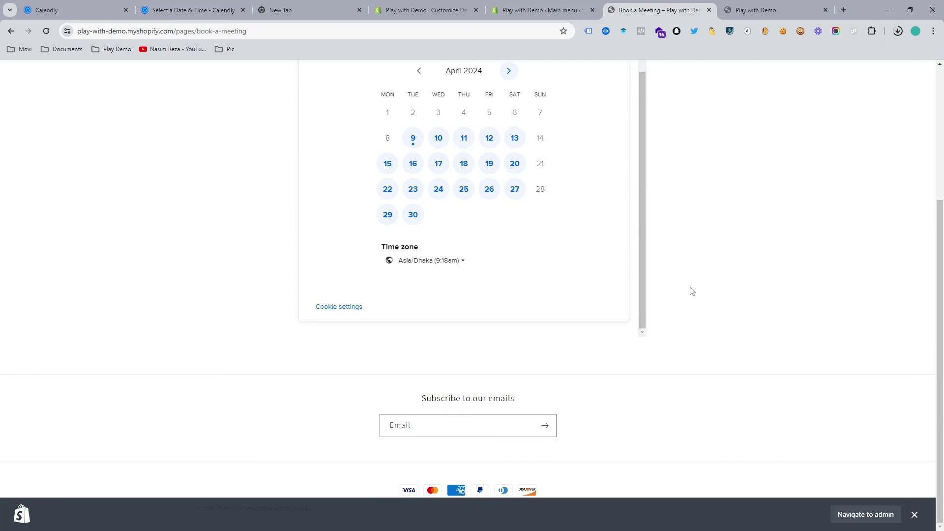